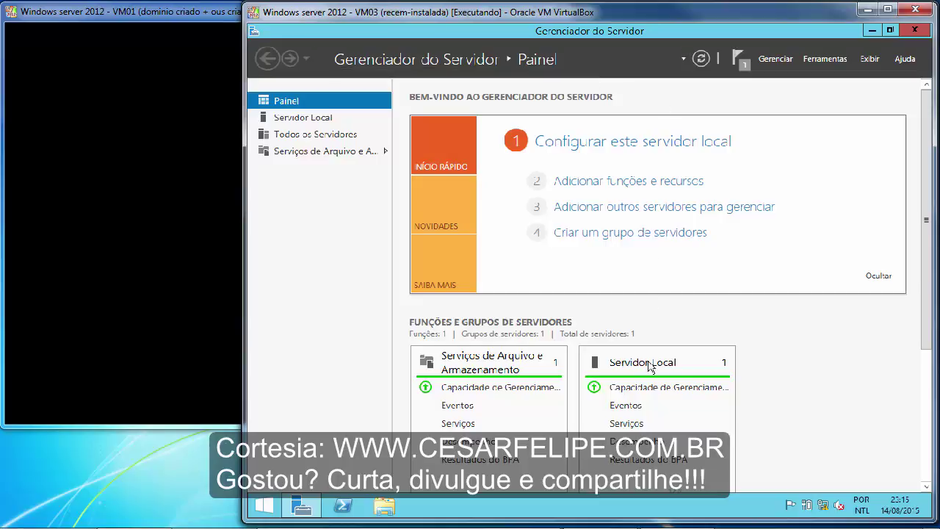
# Open the DFS Management console from Tools in the VM02 (fileserver01) Server Manager.
pyautogui.moveTo(595, 521)
pyautogui.click(470, 518)
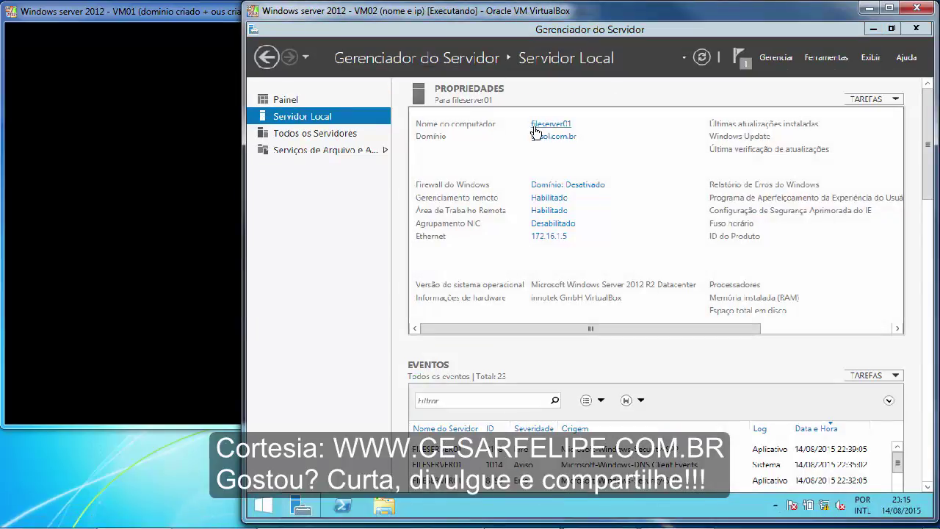
pyautogui.click(828, 57)
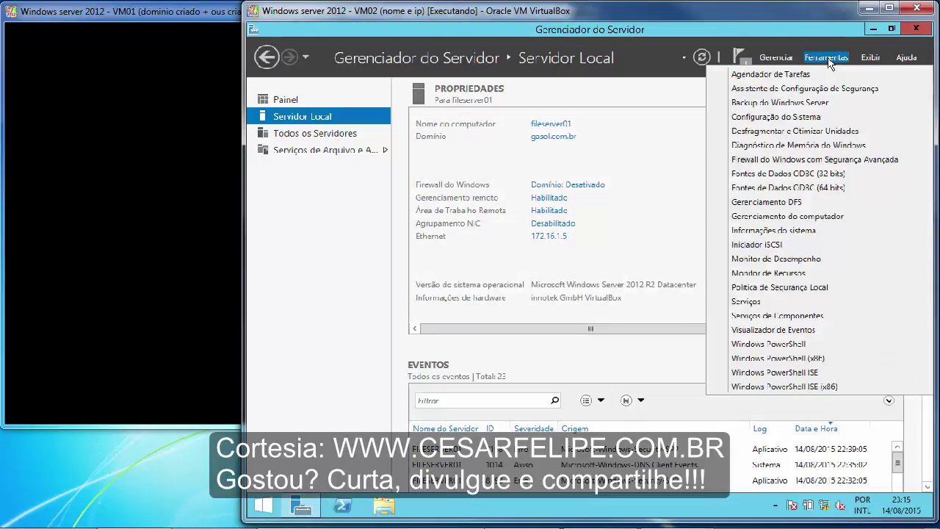
pyautogui.click(781, 204)
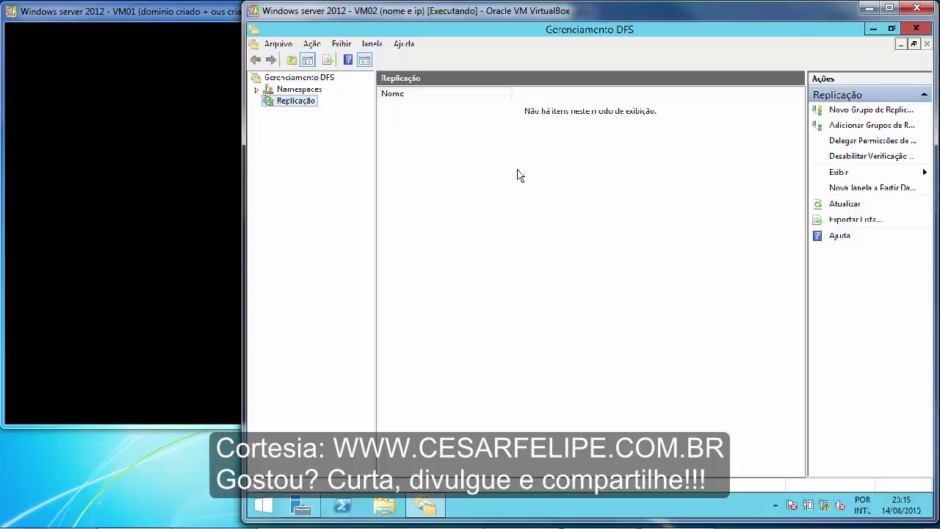
# Start a new namespace with fileserver01, name-verified, as the namespace server.
pyautogui.rightClick(290, 94)
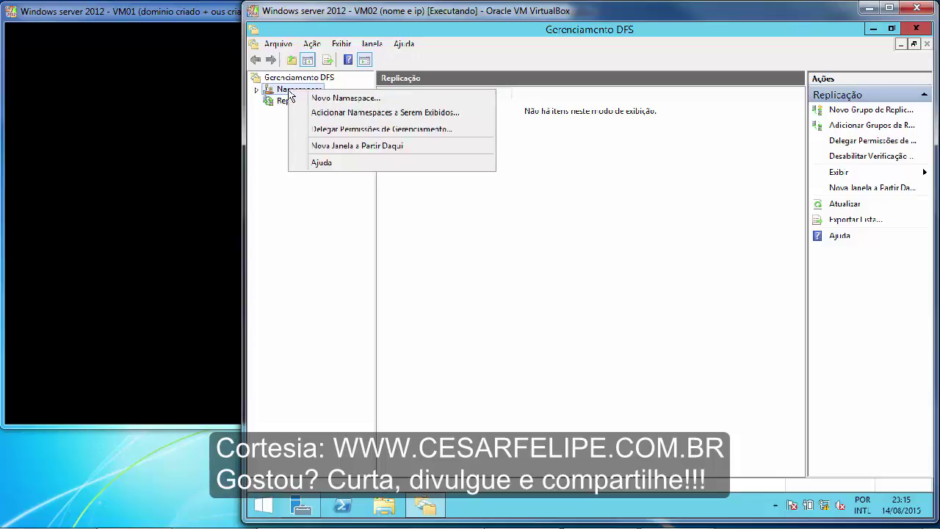
pyautogui.click(343, 99)
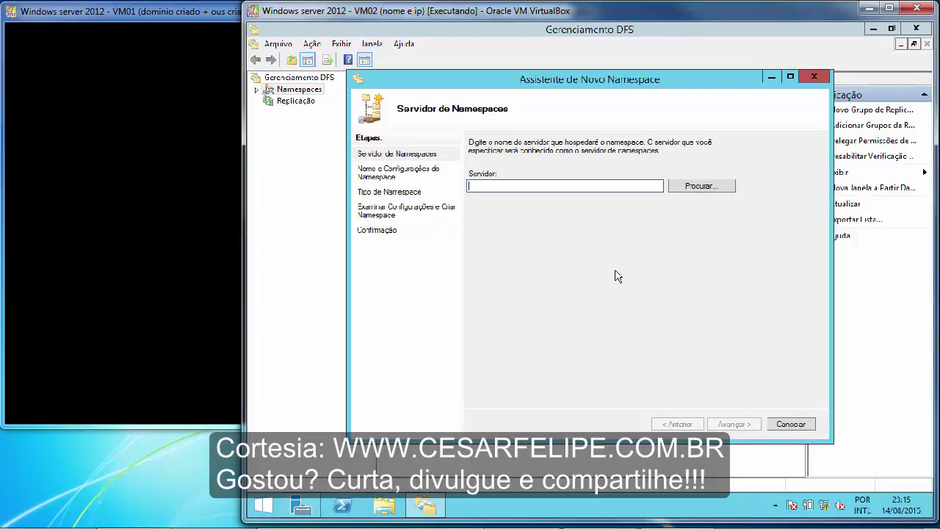
pyautogui.click(677, 189)
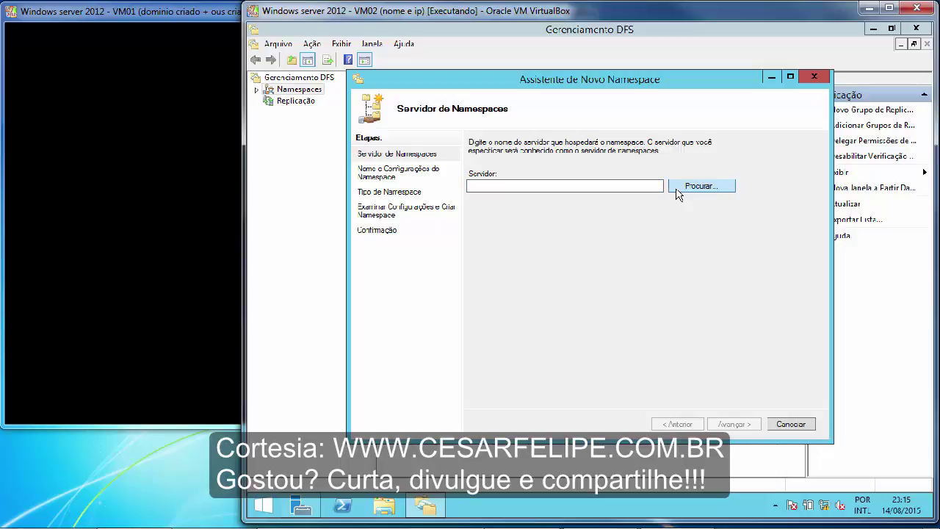
pyautogui.write('f')
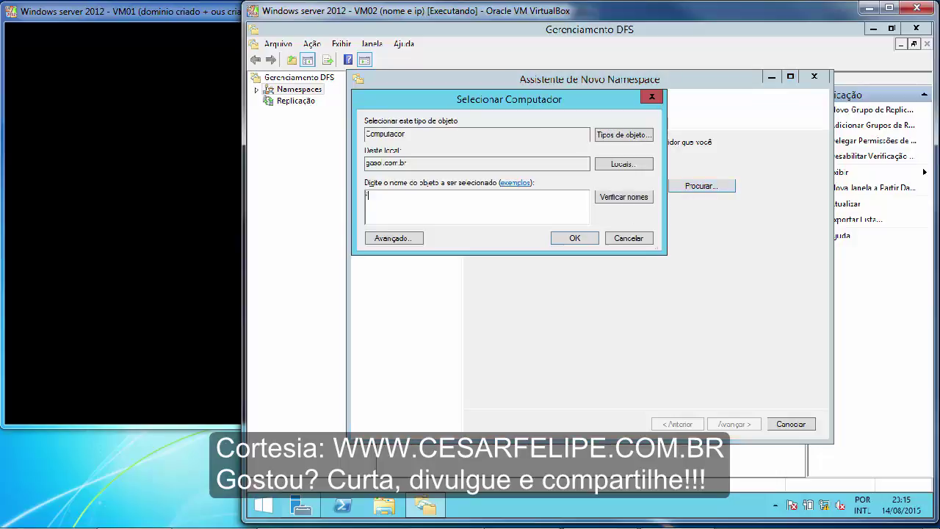
pyautogui.write('ileserver01')
pyautogui.click(621, 197)
pyautogui.click(573, 239)
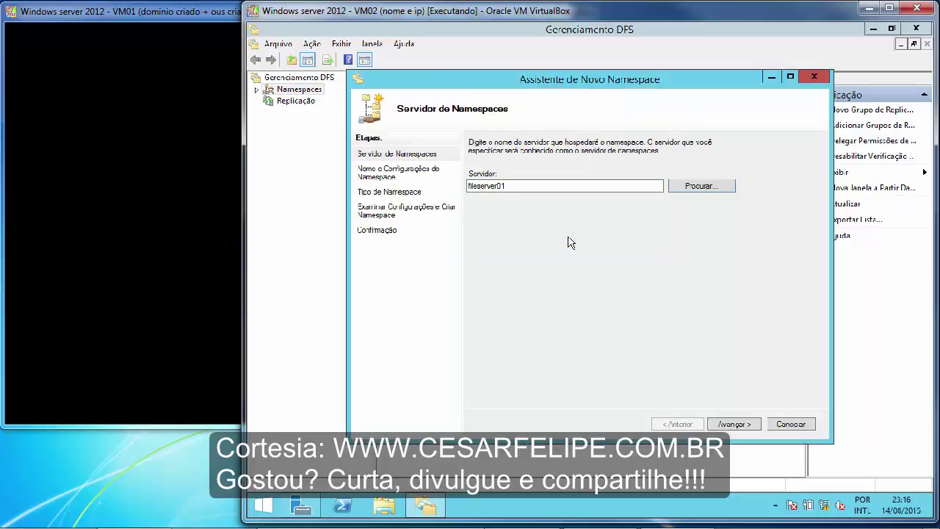
pyautogui.click(732, 426)
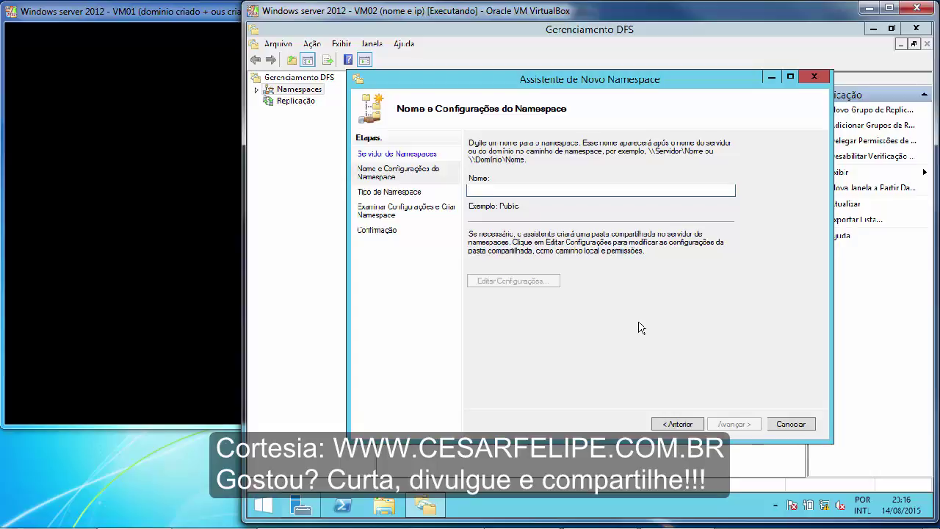
# Create the domain-based namespace named pastas-DFS and close the wizard.
pyautogui.write('pastas')
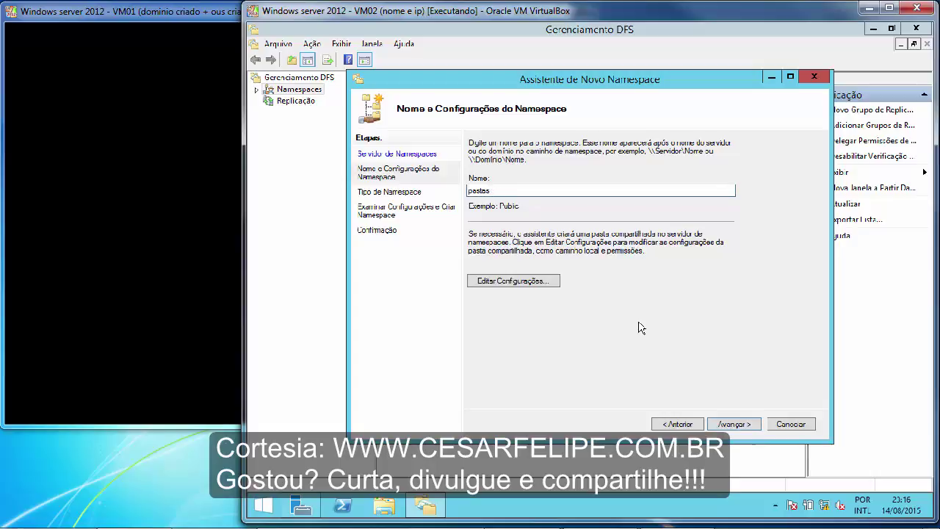
pyautogui.write('-DFS')
pyautogui.click(725, 424)
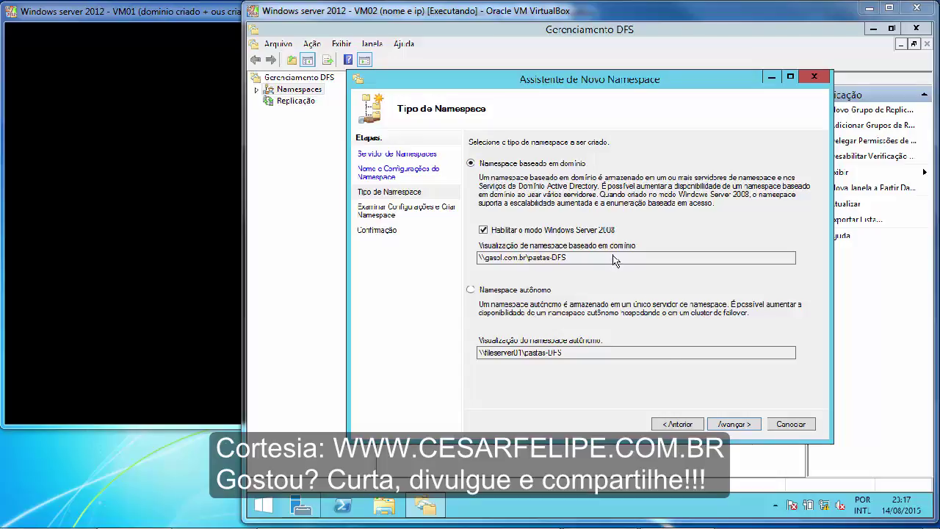
pyautogui.click(726, 426)
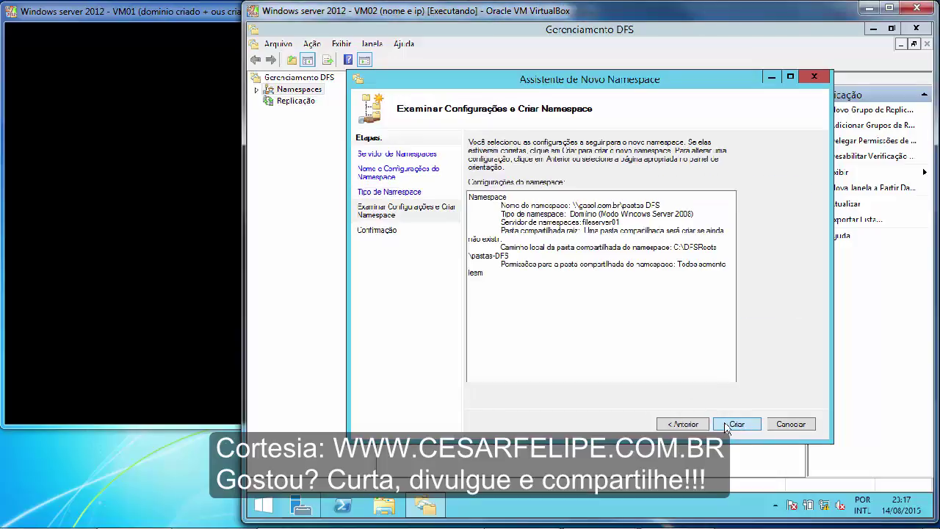
pyautogui.click(735, 425)
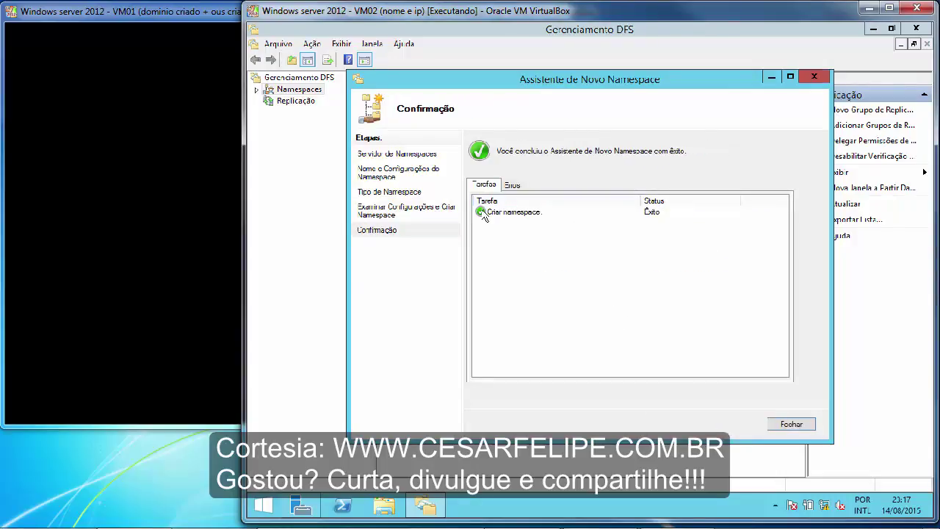
pyautogui.click(790, 425)
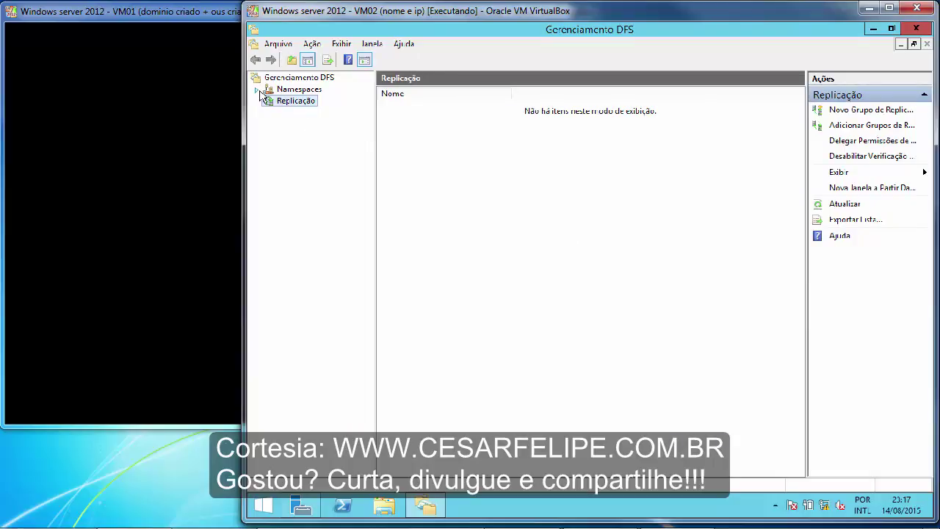
# Widen the tree pane and select the \\gasol.com.br\pastas-DFS namespace under Namespaces.
pyautogui.click(257, 90)
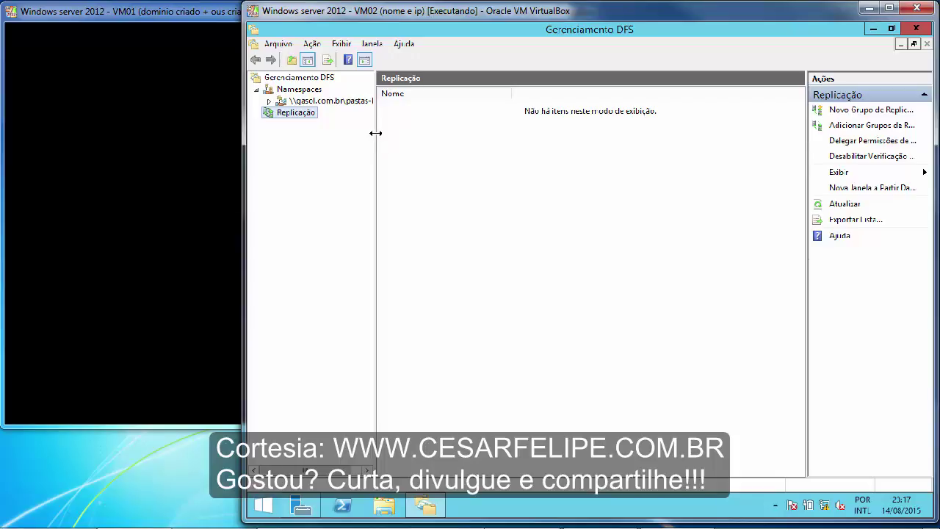
pyautogui.moveTo(375, 133); pyautogui.dragTo(426, 143)
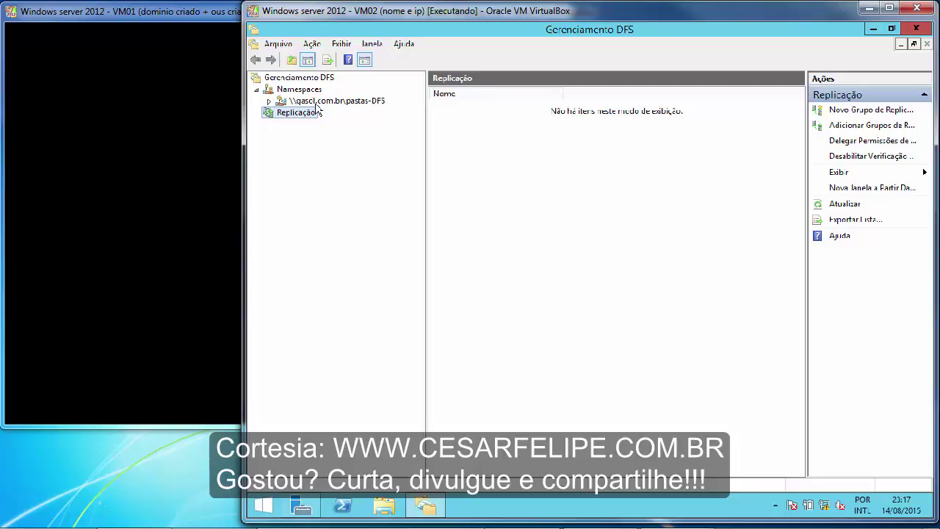
pyautogui.click(371, 104)
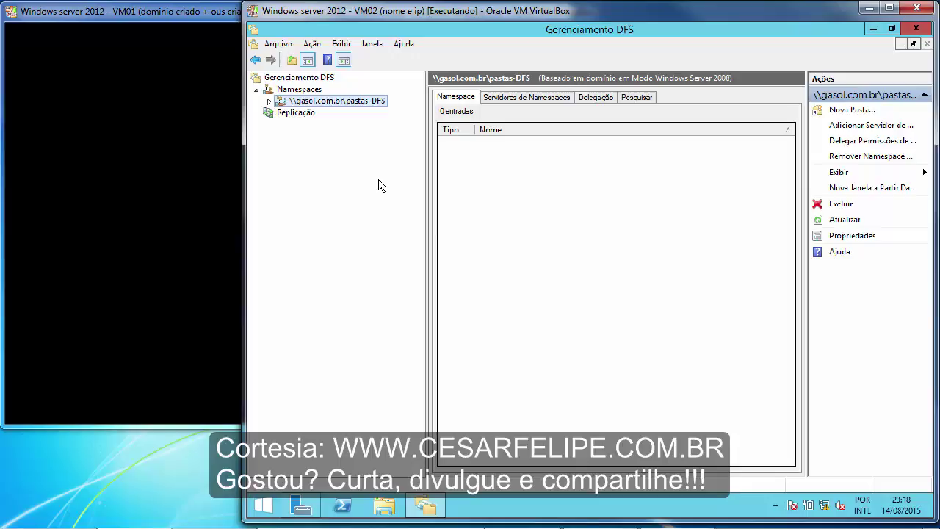
# Add a new folder named arquivos to pastas-DFS and begin adding its target.
pyautogui.rightClick(380, 106)
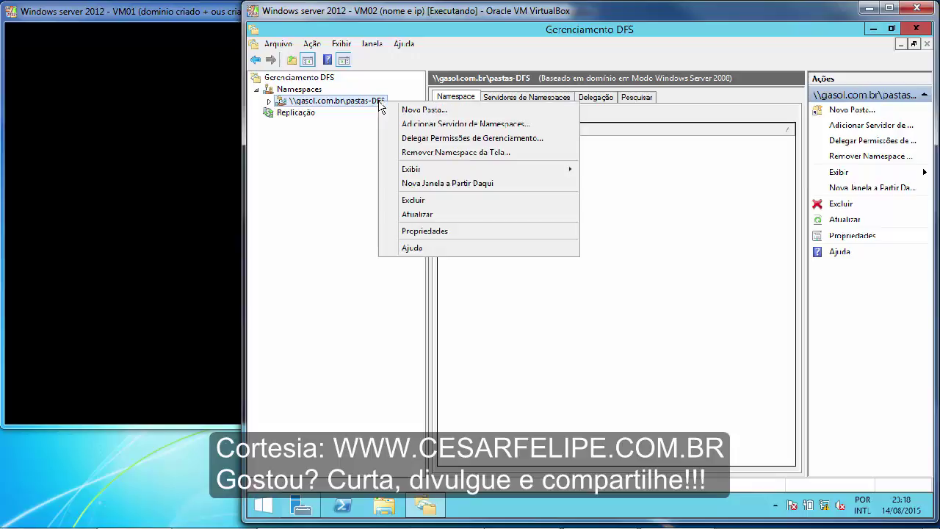
pyautogui.click(424, 110)
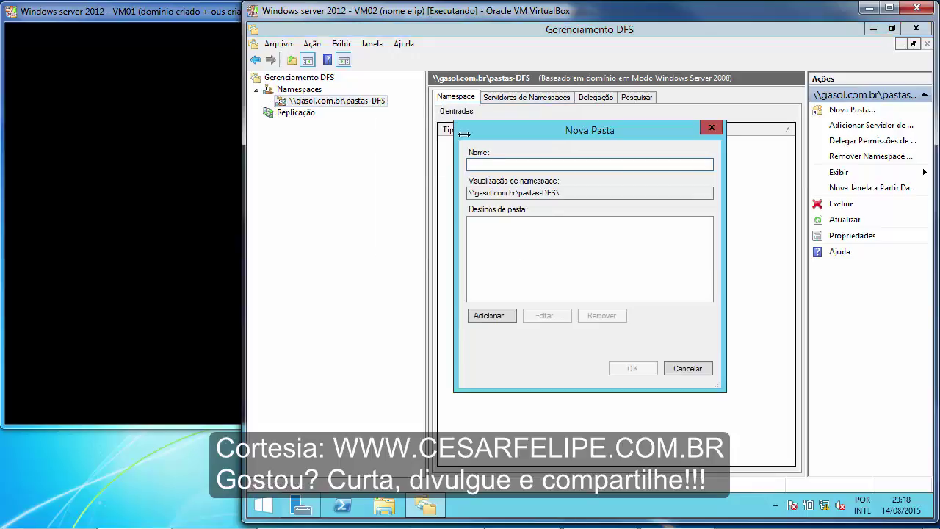
pyautogui.write('arquivos')
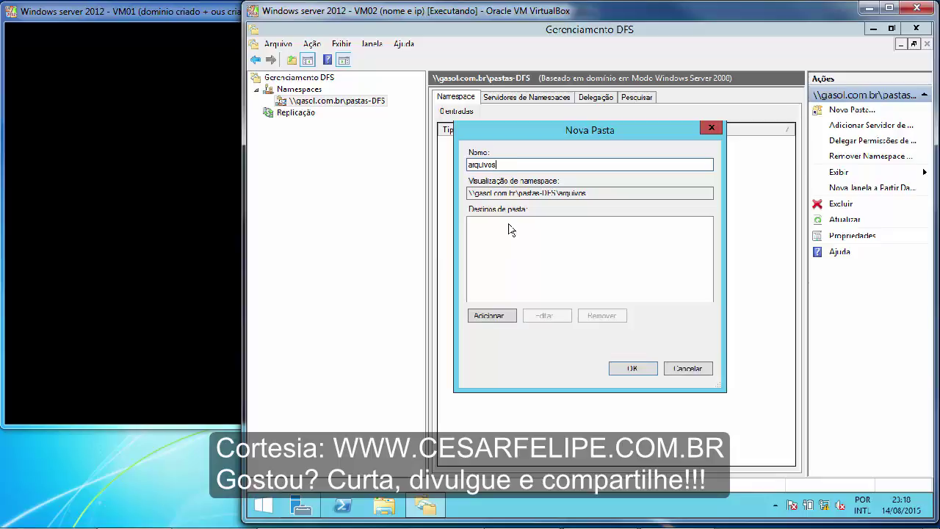
pyautogui.click(496, 321)
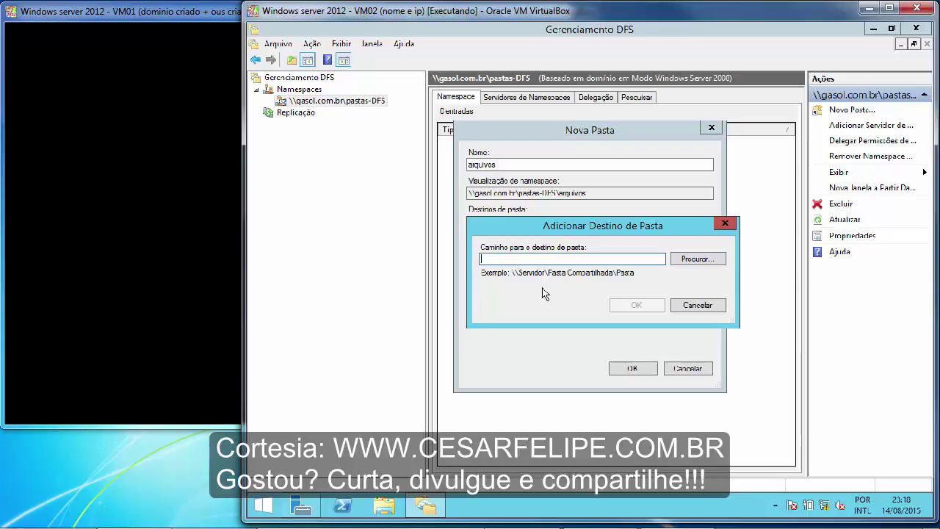
# Enter \\fileserver01\pasta_dfs as the arquivos folder target path and confirm it.
pyautogui.write('\\\\fil')
pyautogui.press('BackSpace')
pyautogui.press('BackSpace')
pyautogui.write('ileserver01')
pyautogui.write('pasta')
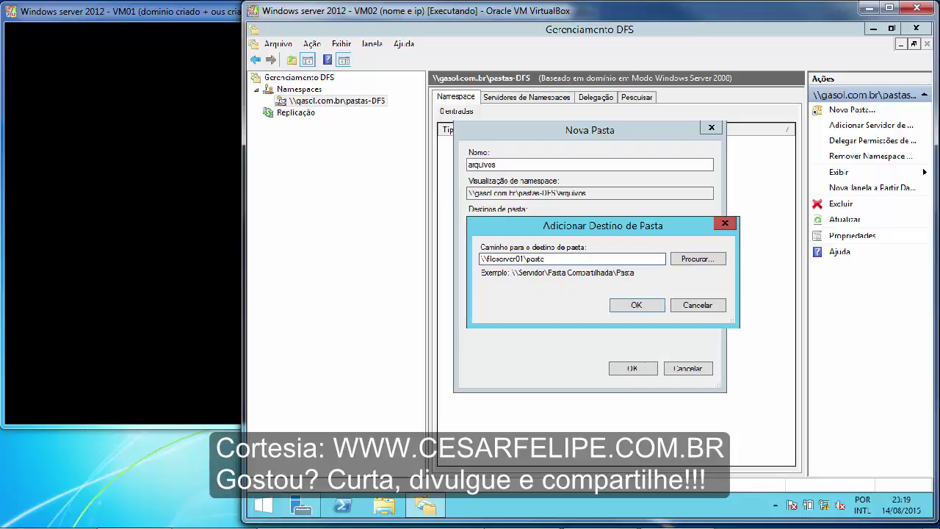
pyautogui.write(' dfs')
pyautogui.press('Left')
pyautogui.press('Left')
pyautogui.press('Left')
pyautogui.press('BackSpace')
pyautogui.write('_')
pyautogui.hotkey('ctrl', 'a')
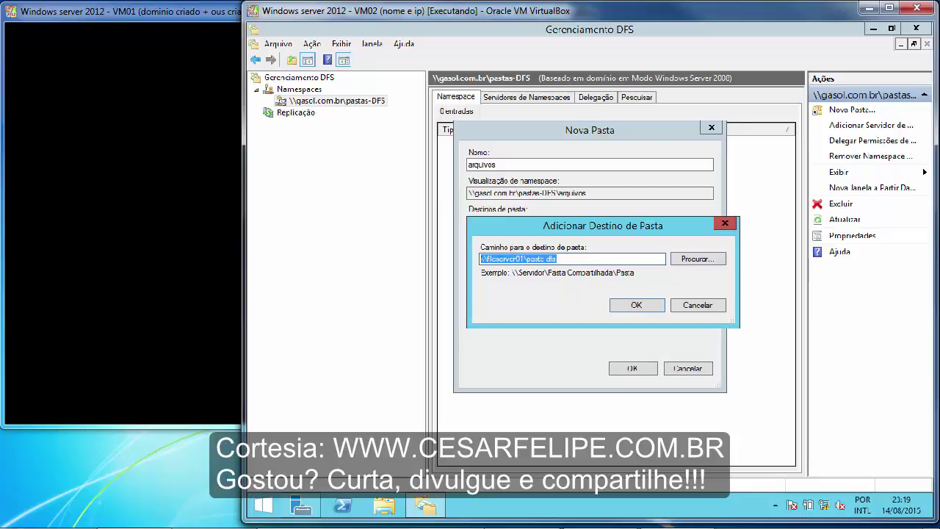
pyautogui.click(594, 259)
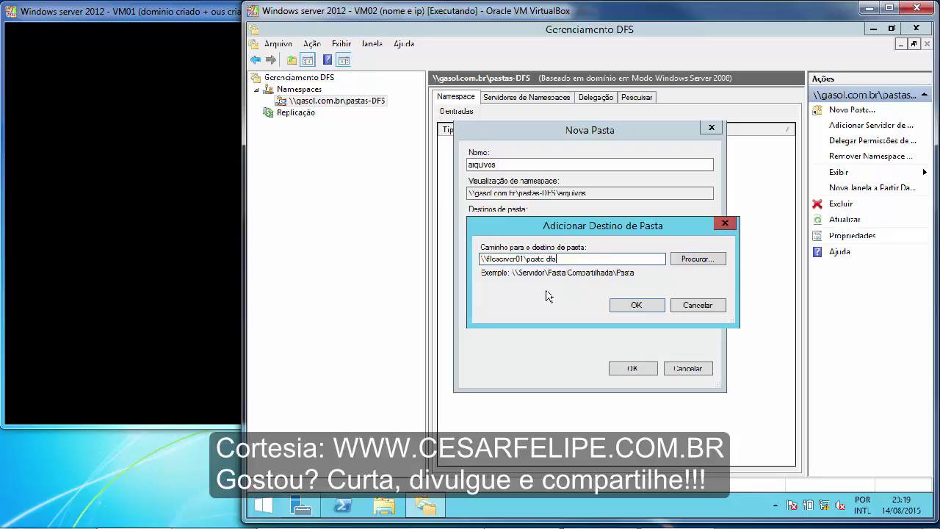
pyautogui.click(636, 305)
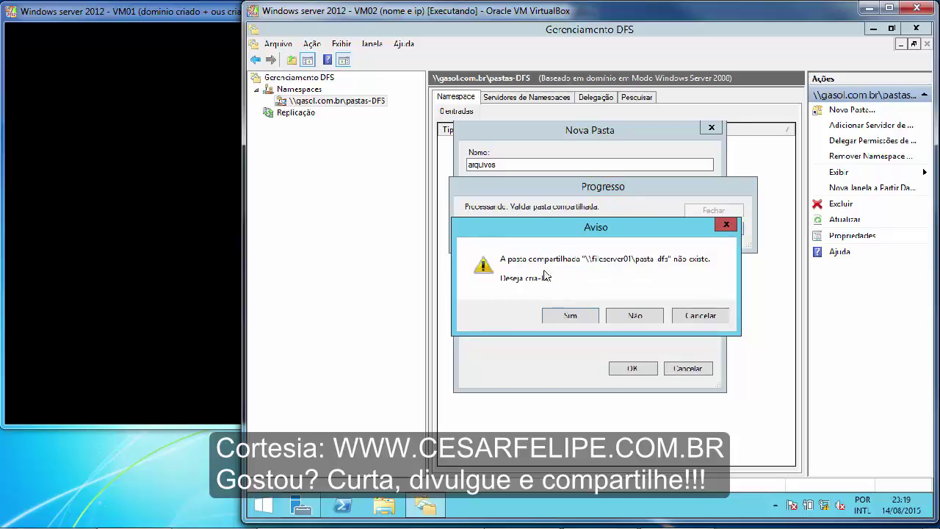
# Agree to create the missing pasta_dfs share and move its dialog aside.
pyautogui.click(570, 319)
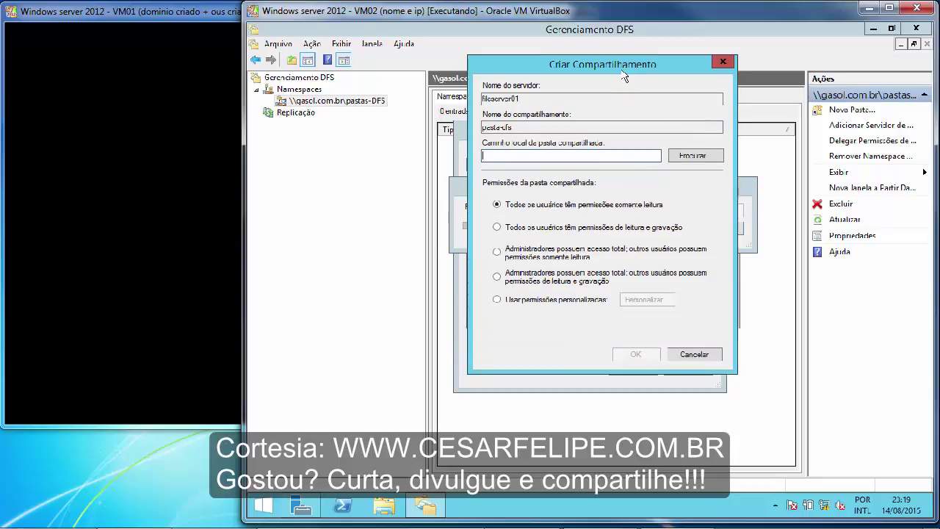
pyautogui.moveTo(622, 72); pyautogui.dragTo(596, 105)
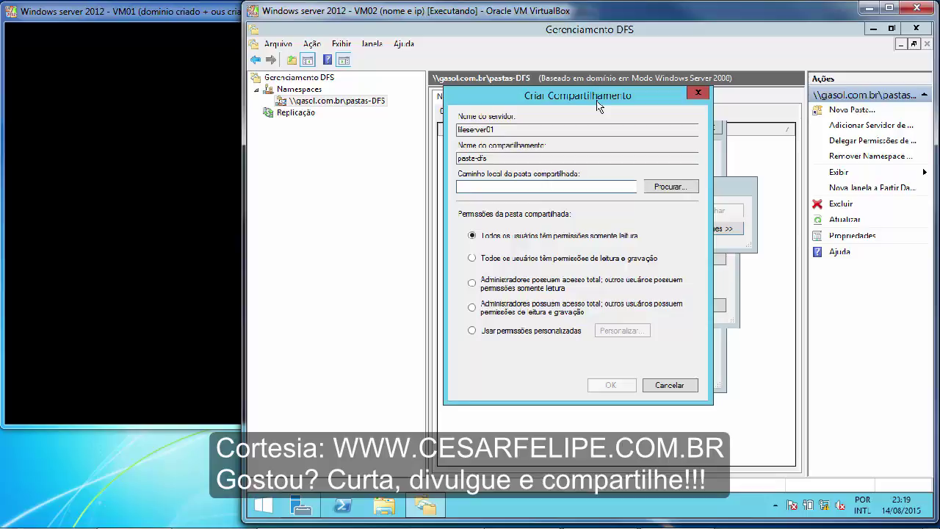
# Look through the C: drive and the empty DFS (Z:) drive in File Explorer, then close it.
pyautogui.click(390, 507)
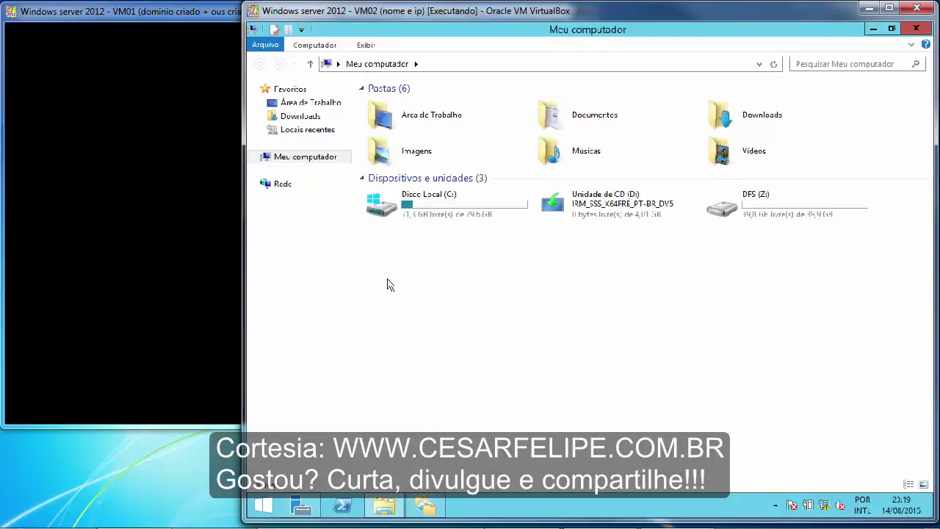
pyautogui.doubleClick(499, 208)
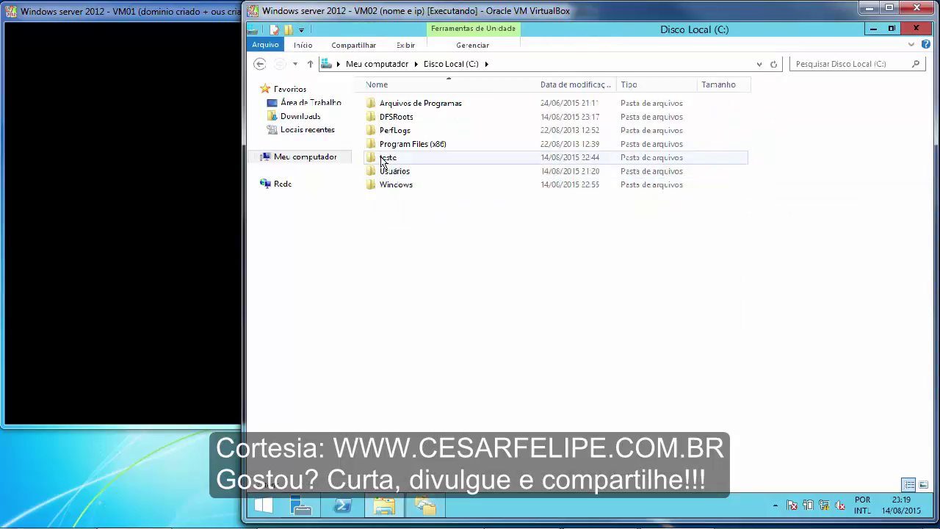
pyautogui.click(383, 162)
pyautogui.click(485, 271)
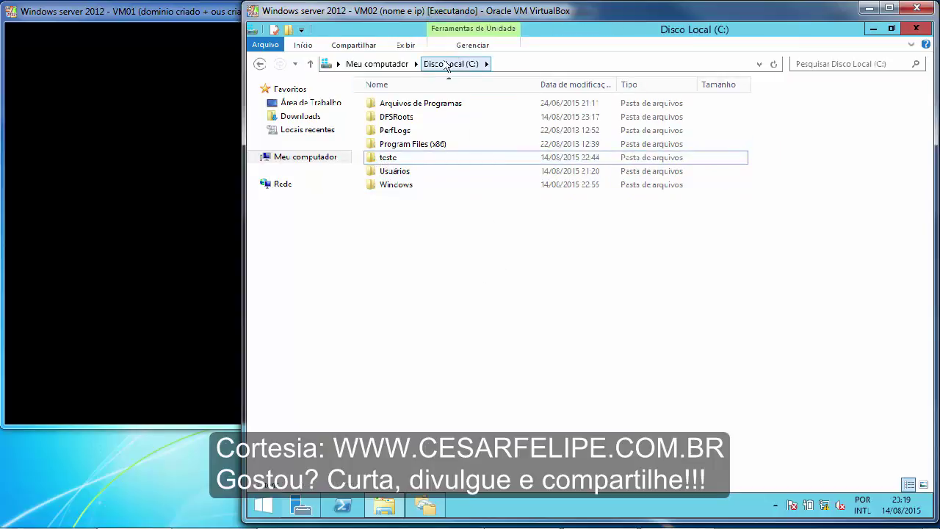
pyautogui.click(405, 65)
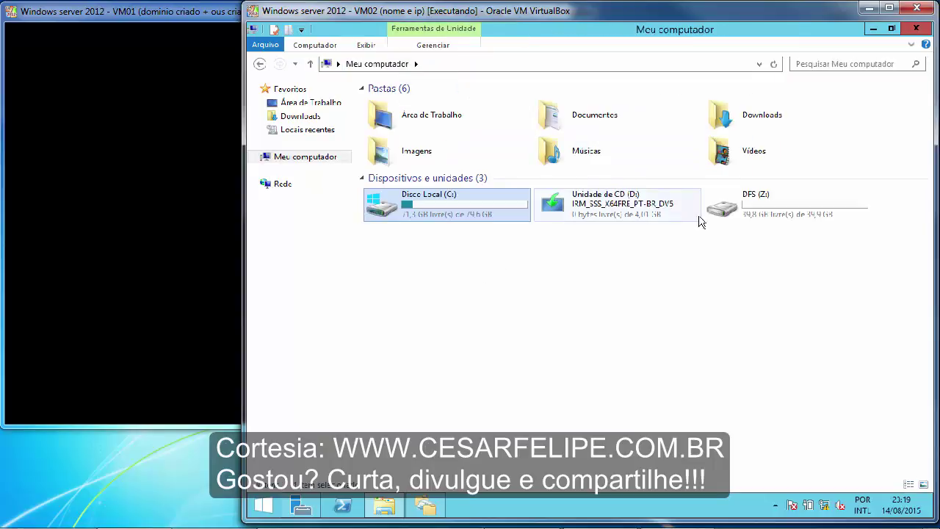
pyautogui.doubleClick(754, 213)
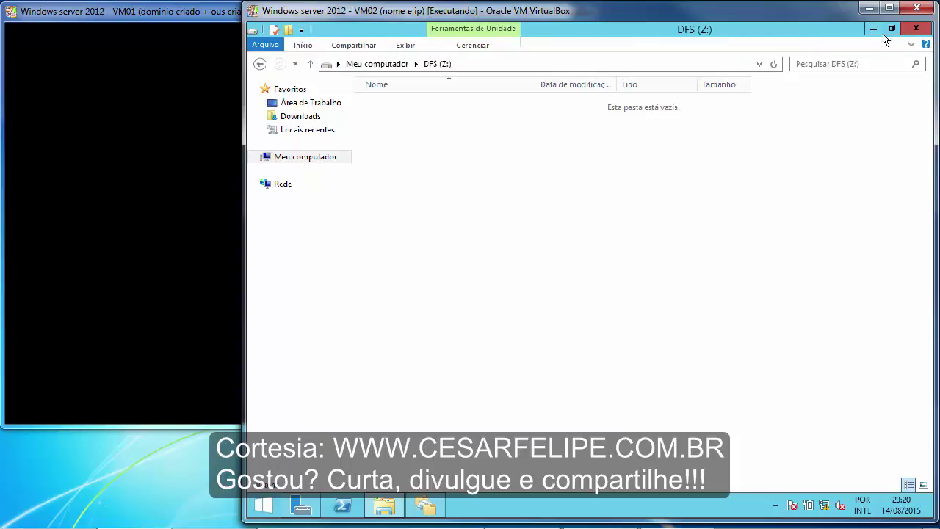
pyautogui.click(916, 28)
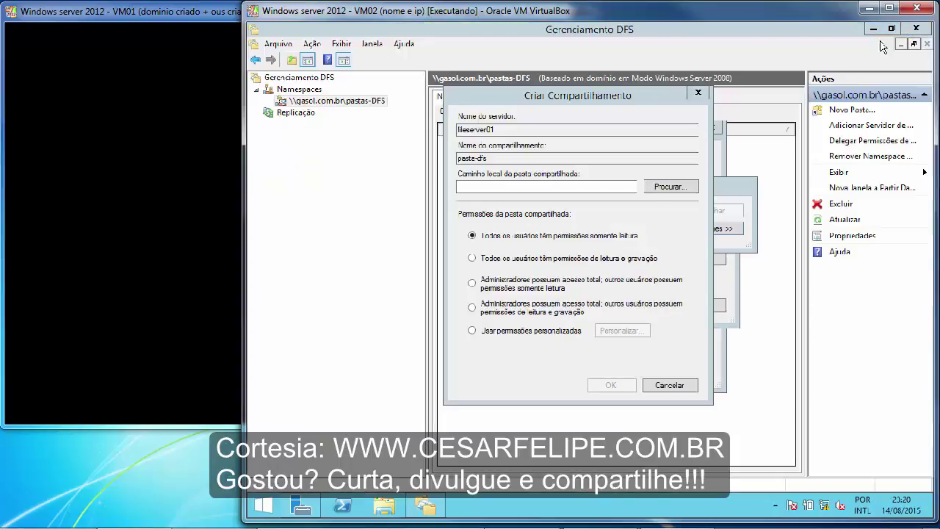
# Use a new Z:\dfs folder as the pasta_dfs share path with read-write access for all users.
pyautogui.click(544, 188)
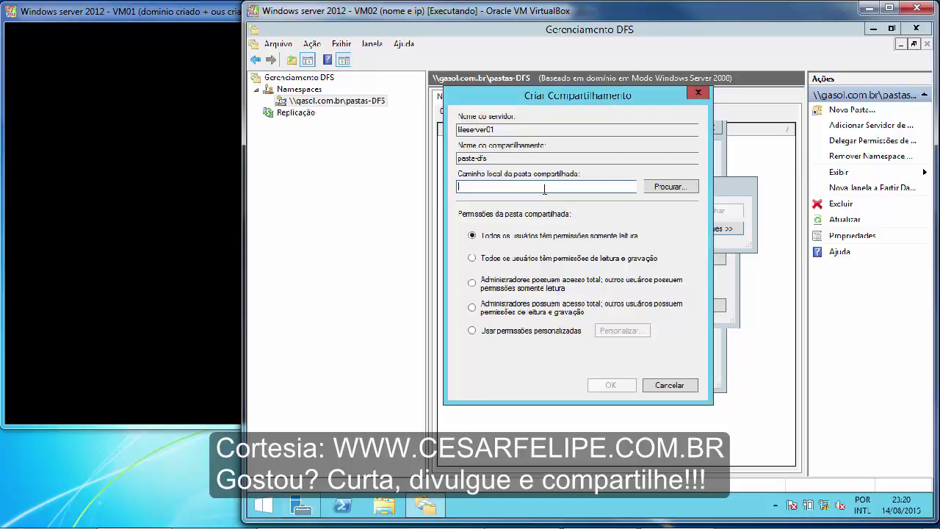
pyautogui.click(653, 188)
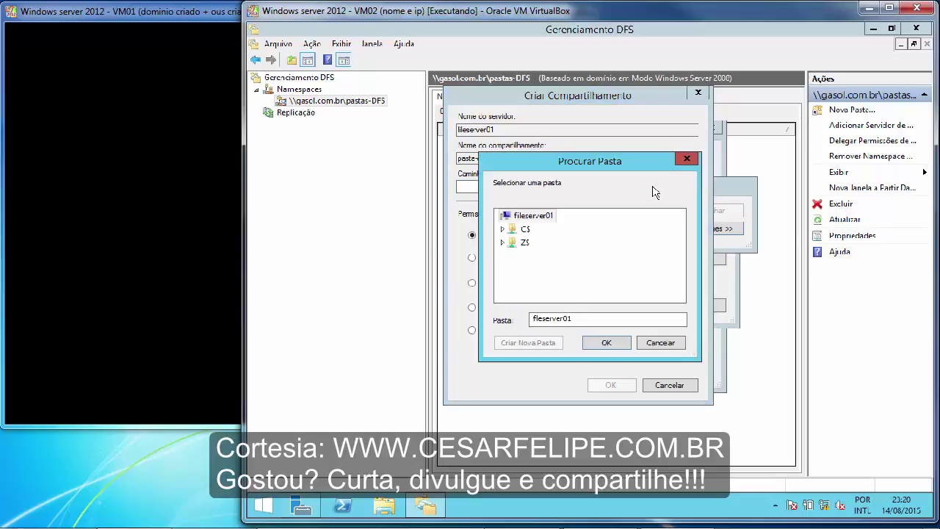
pyautogui.click(520, 241)
pyautogui.click(534, 341)
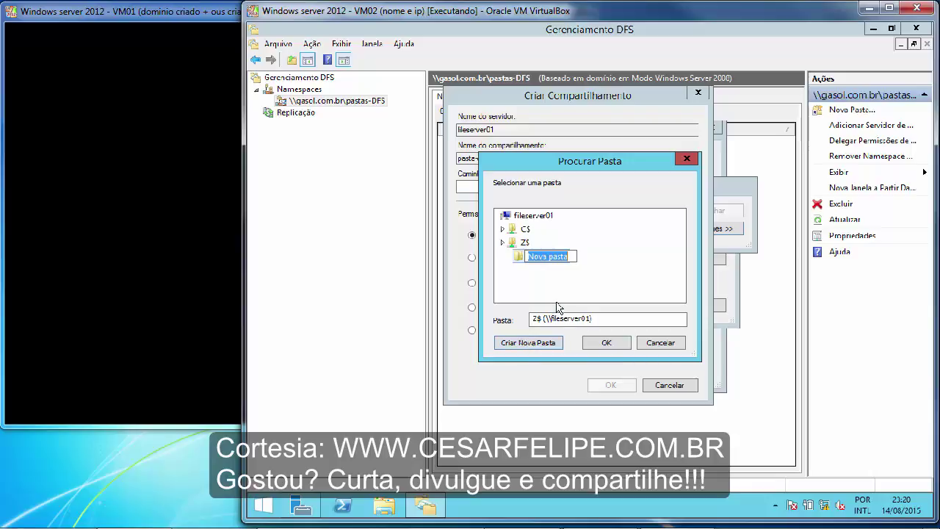
pyautogui.write('dfs')
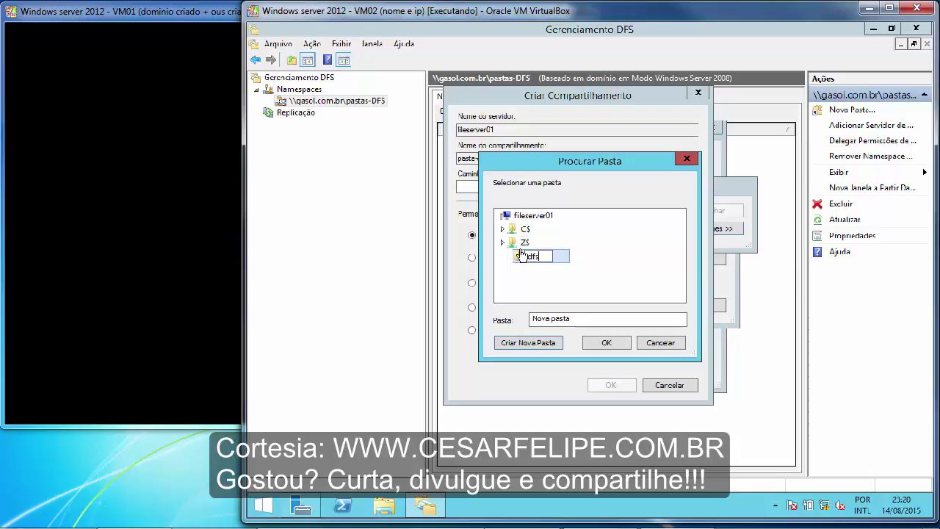
pyautogui.press('Escape')
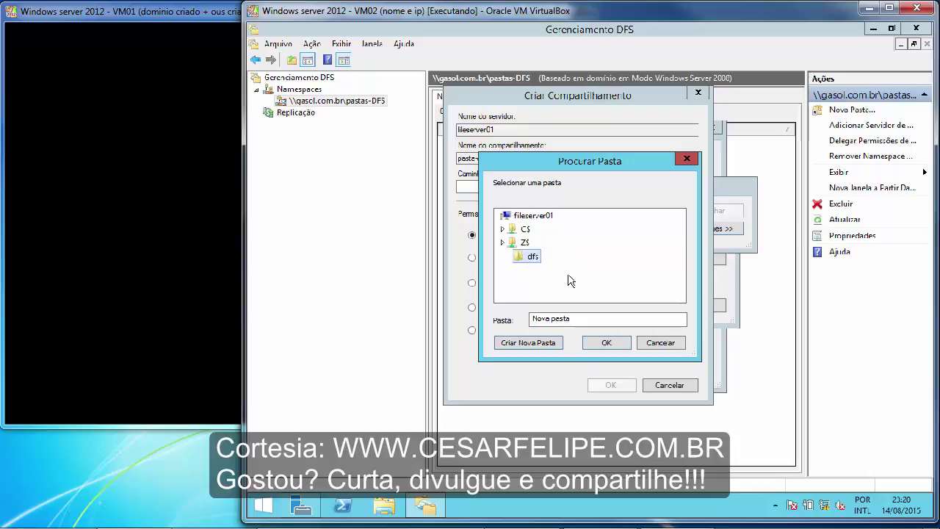
pyautogui.click(603, 344)
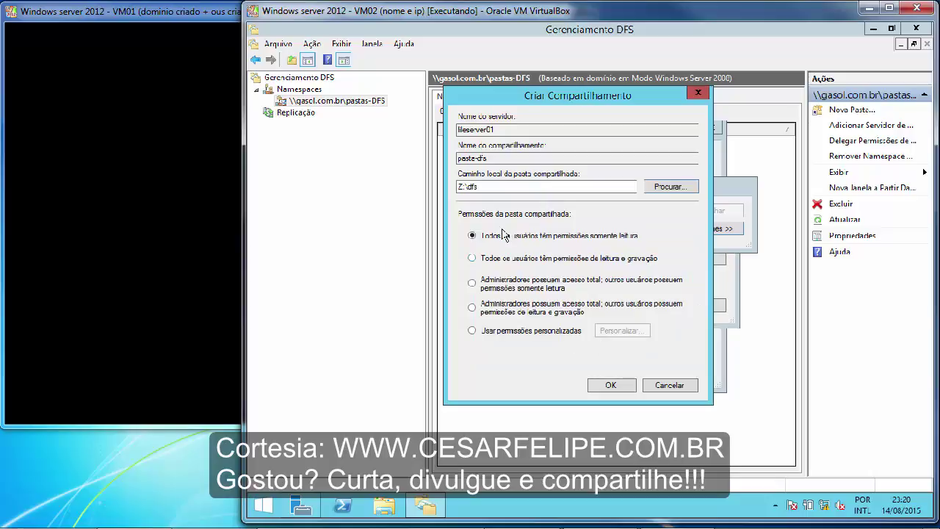
pyautogui.click(472, 259)
# Add the fileserver01 share as target, then enter \\fileserver02\pasta_dfs as a second target.
pyautogui.click(614, 386)
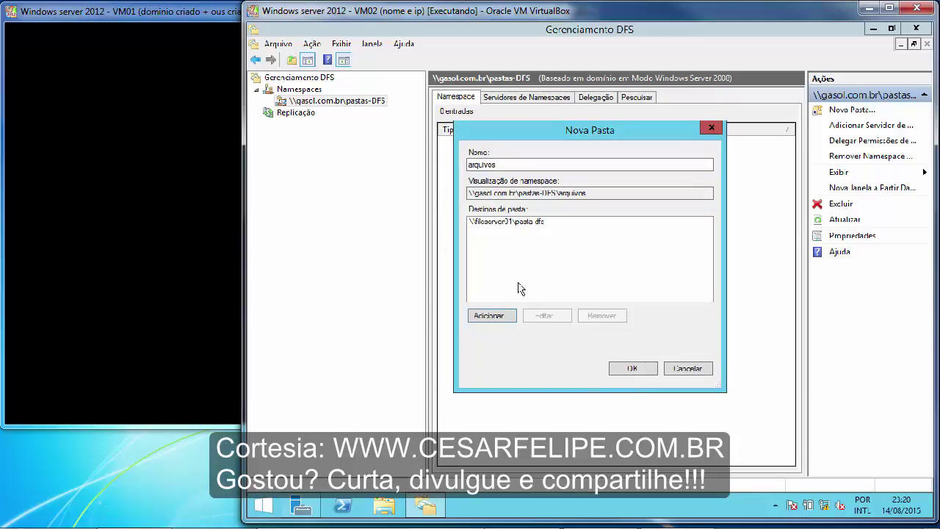
pyautogui.click(491, 316)
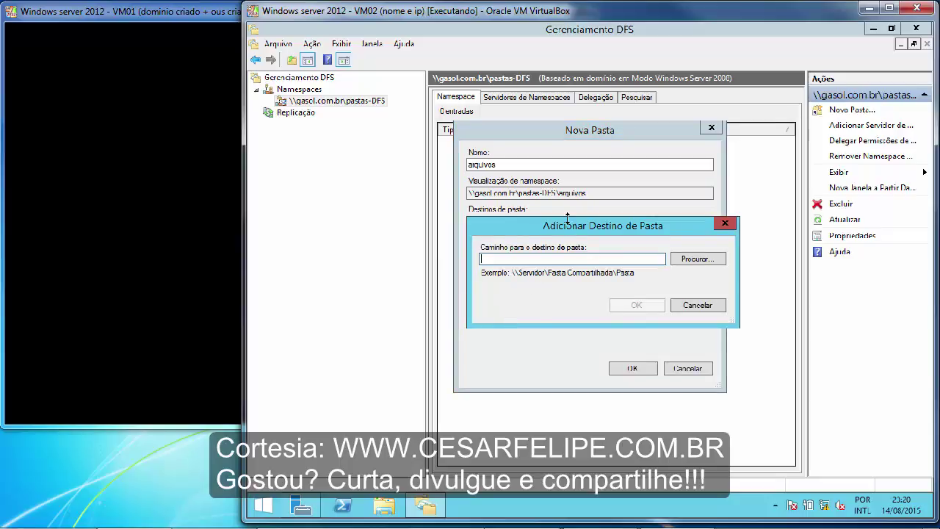
pyautogui.write('\\\\fileserver01\\pasta dfs')
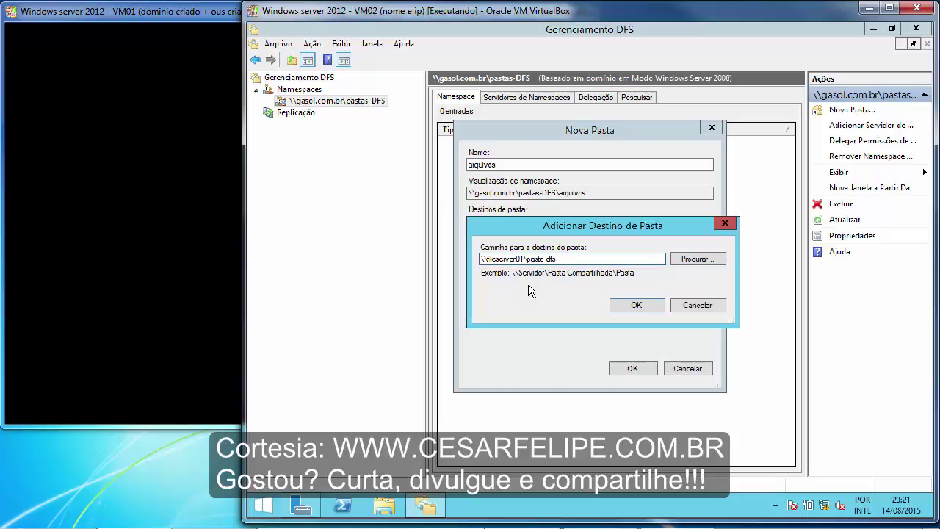
pyautogui.press('BackSpace')
pyautogui.write('2')
# Confirm the fileserver02 target path and create a new folder 'dfs' on its Z$ drive.
pyautogui.click(624, 307)
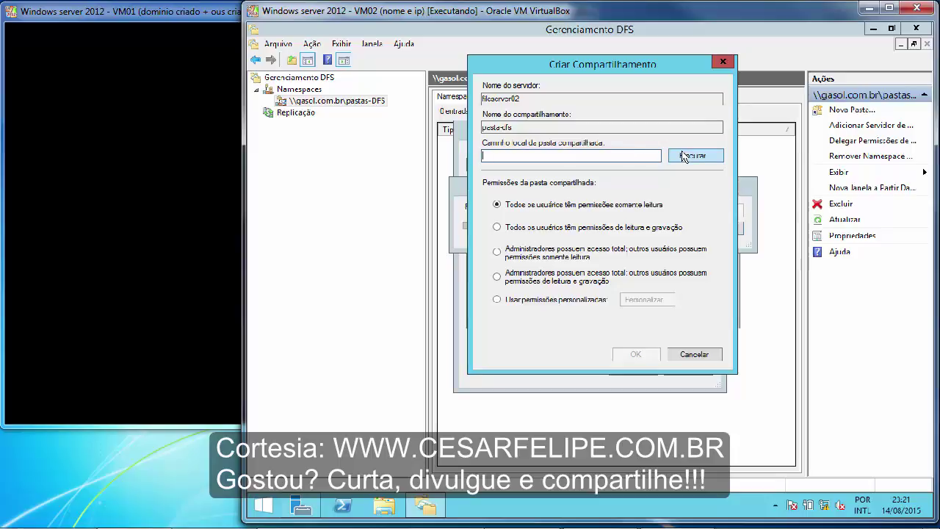
pyautogui.click(680, 160)
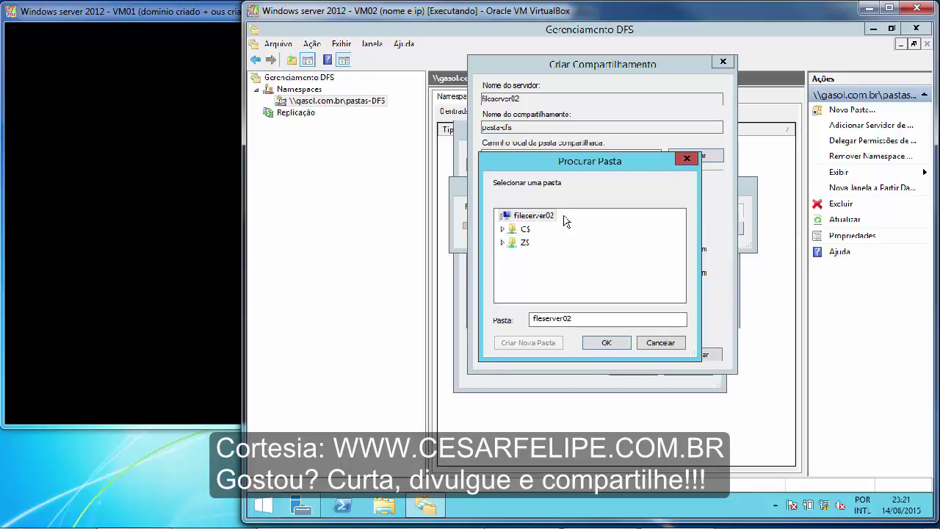
pyautogui.click(515, 244)
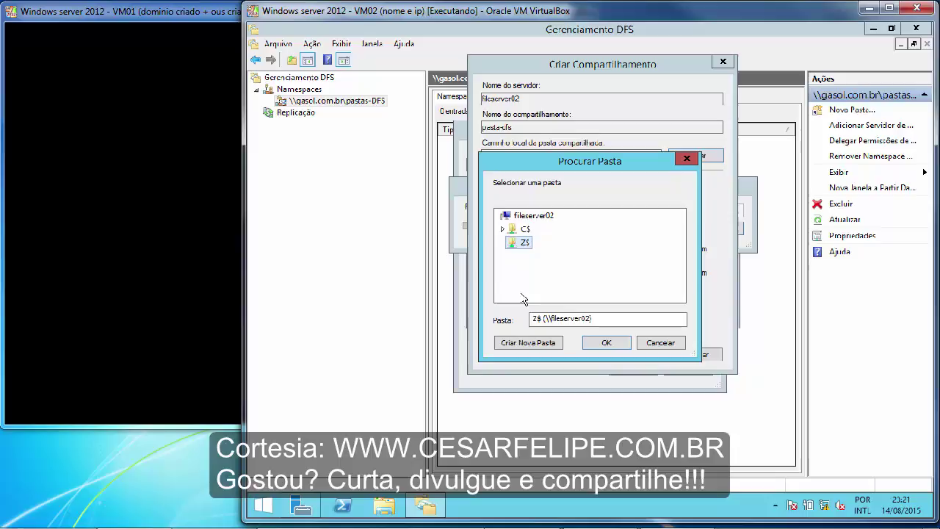
pyautogui.click(542, 343)
pyautogui.write('dfs')
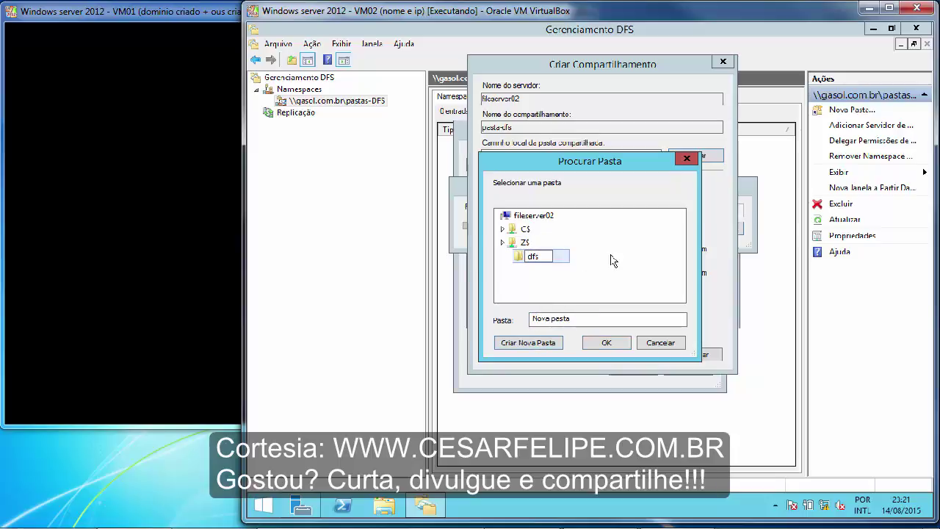
pyautogui.press('Return')
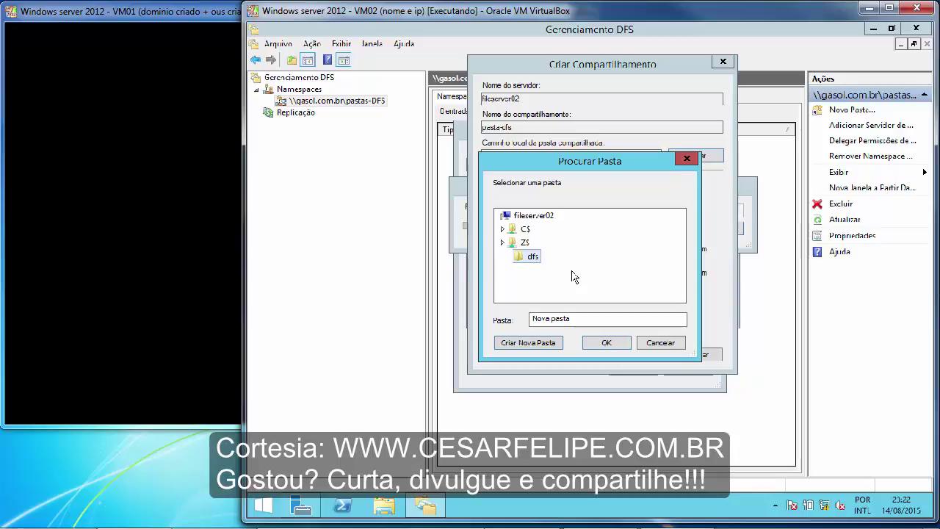
# Share Z:\dfs as the fileserver02 target with read-write permissions for all users.
pyautogui.click(606, 346)
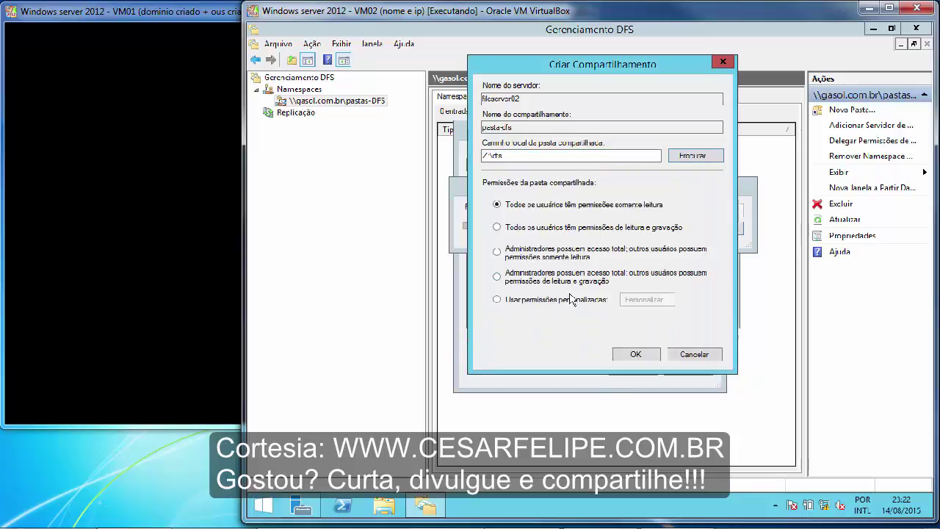
pyautogui.click(498, 228)
pyautogui.click(635, 354)
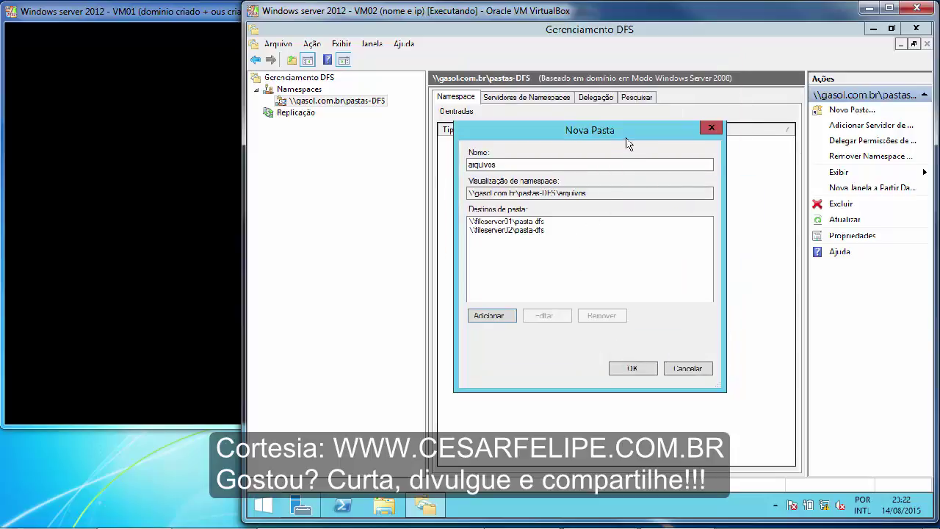
# Create the arquivos namespace folder with its fileserver01 and fileserver02 targets.
pyautogui.moveTo(627, 142); pyautogui.dragTo(639, 173)
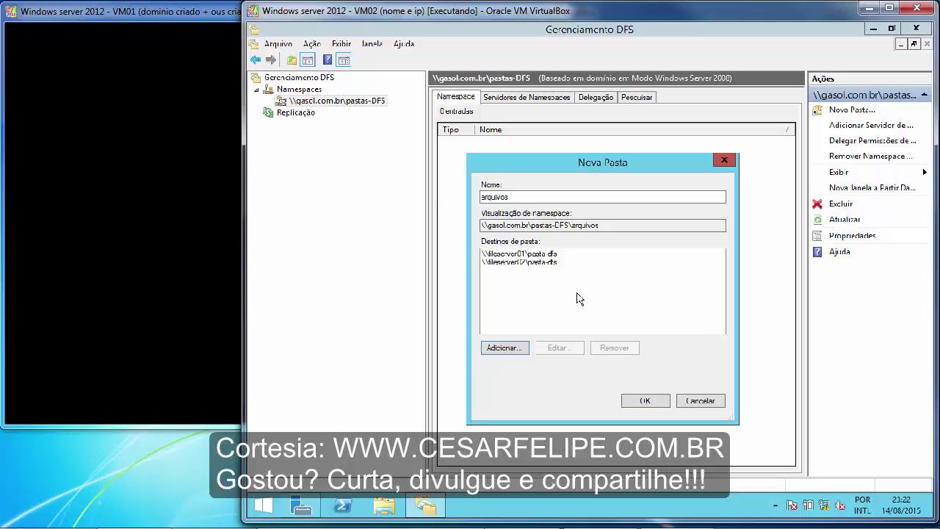
pyautogui.click(630, 402)
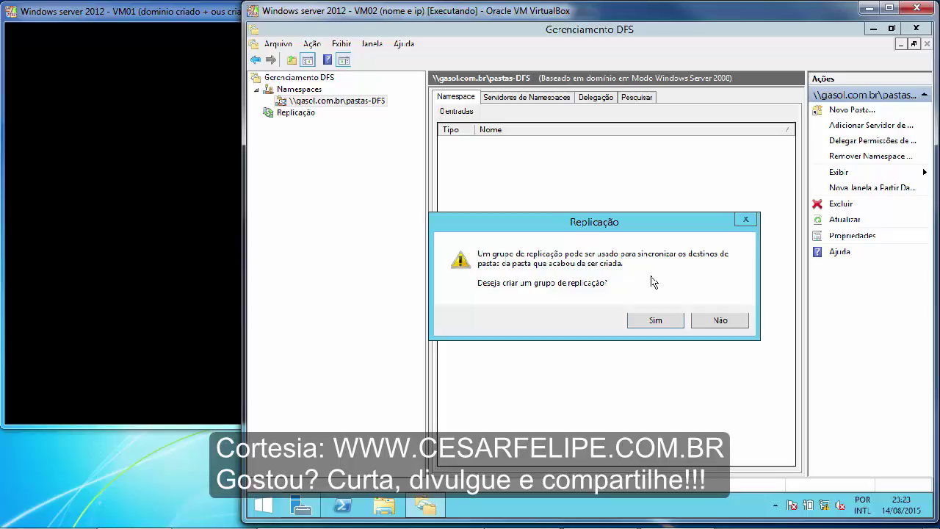
# Agree to create a replication group for arquivos and show the running task details.
pyautogui.click(648, 320)
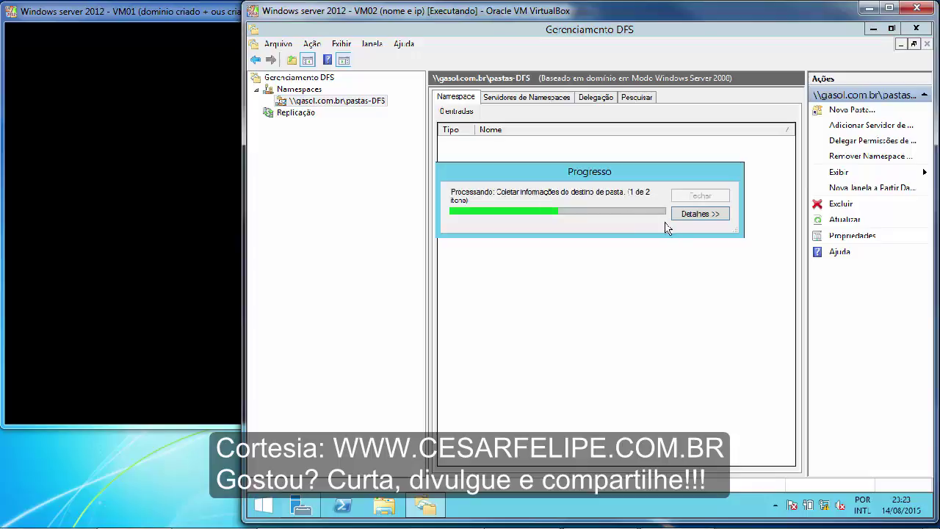
pyautogui.click(684, 222)
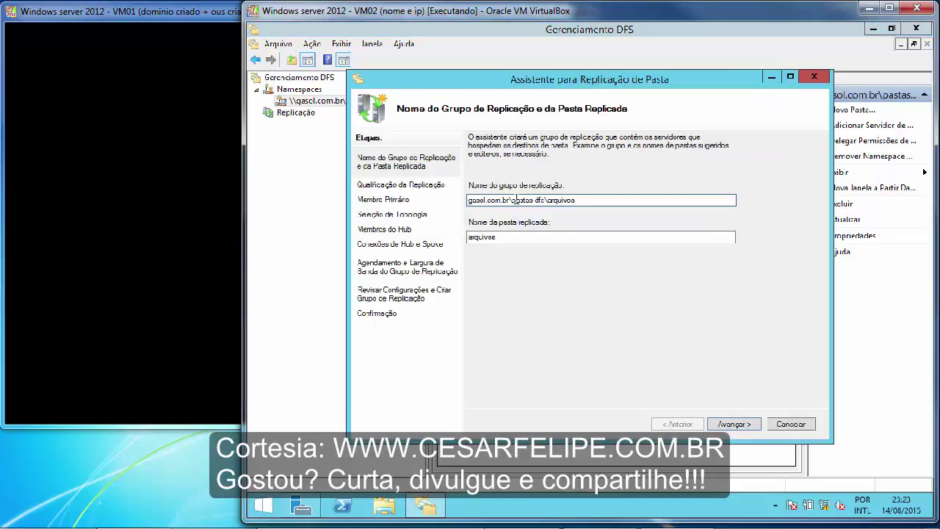
# Keep the suggested group names, set FILESERVER01 as primary member, and keep full mesh topology.
pyautogui.click(727, 425)
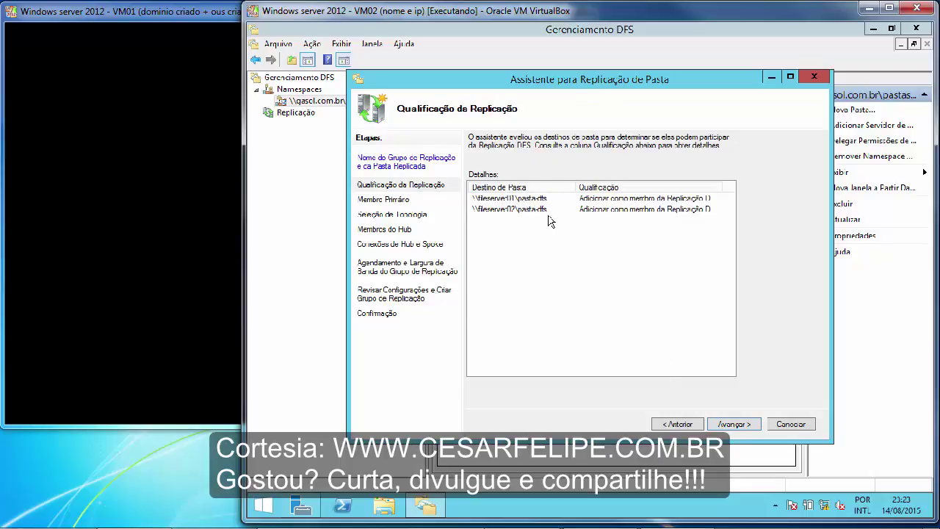
pyautogui.click(733, 424)
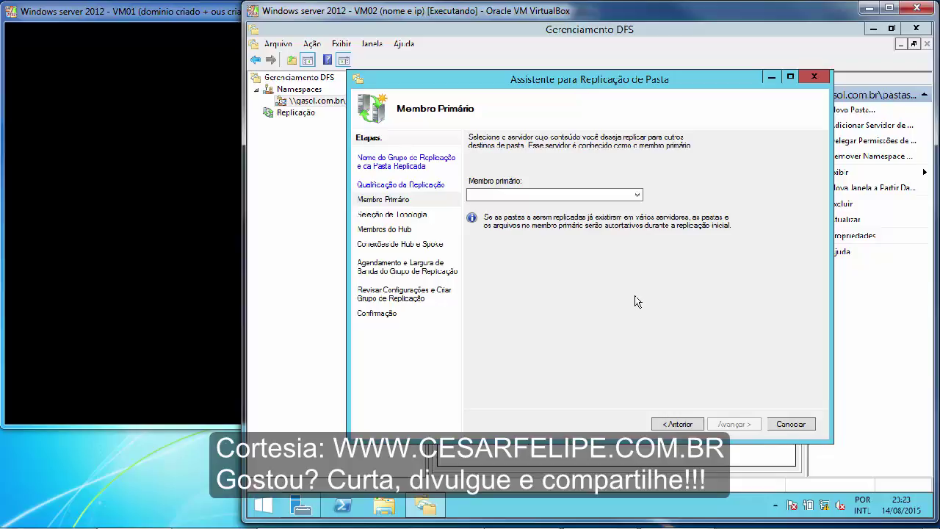
pyautogui.click(638, 197)
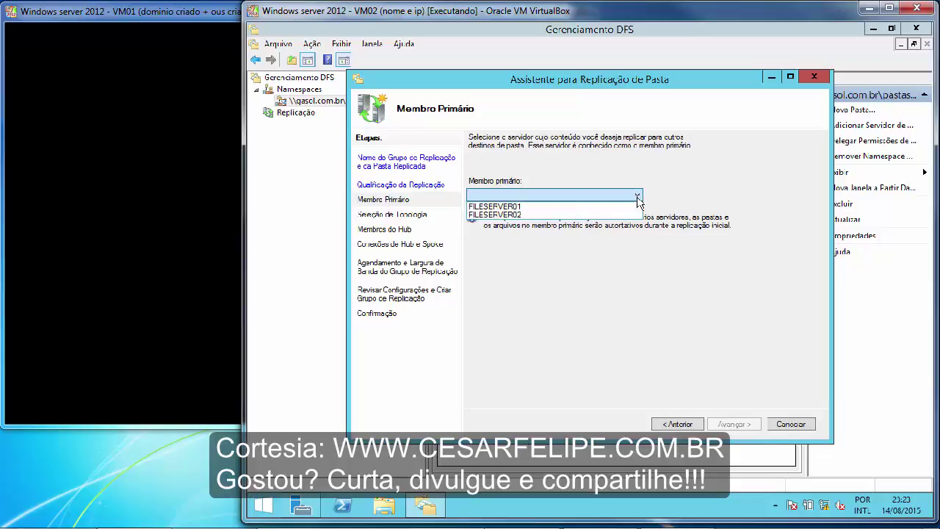
pyautogui.click(552, 209)
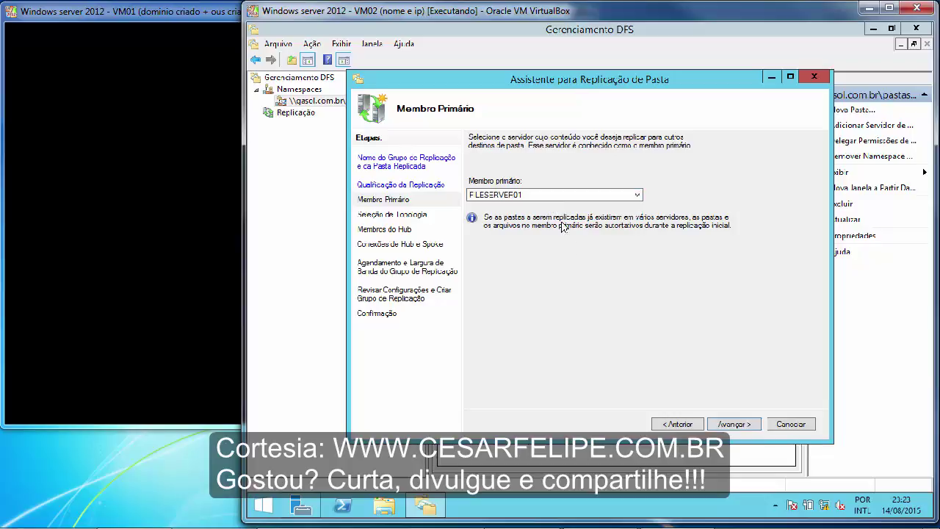
pyautogui.click(733, 426)
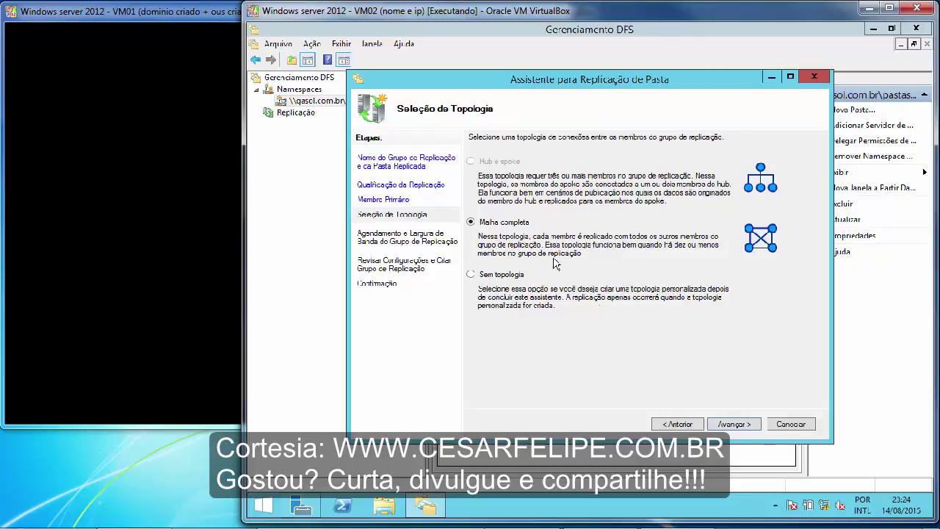
pyautogui.click(734, 424)
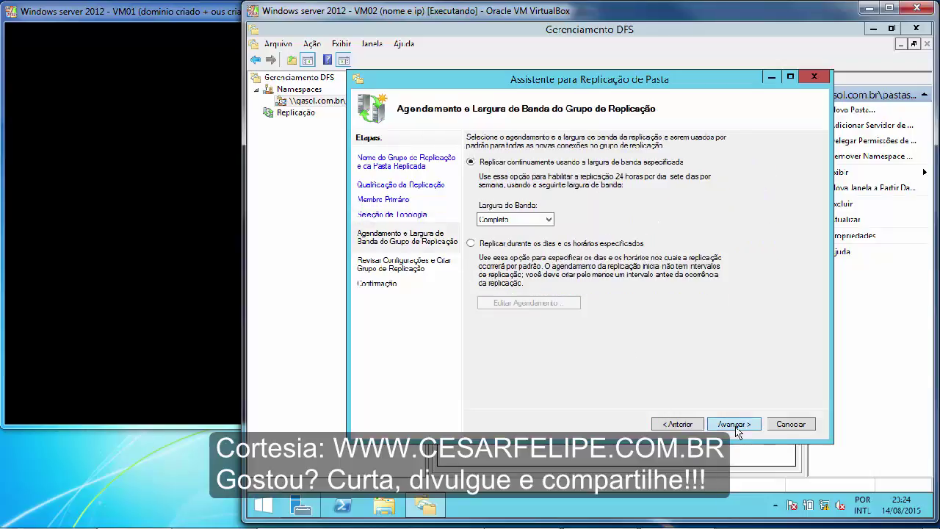
# Keep continuous replication at full bandwidth and create the arquivos replication group.
pyautogui.click(550, 220)
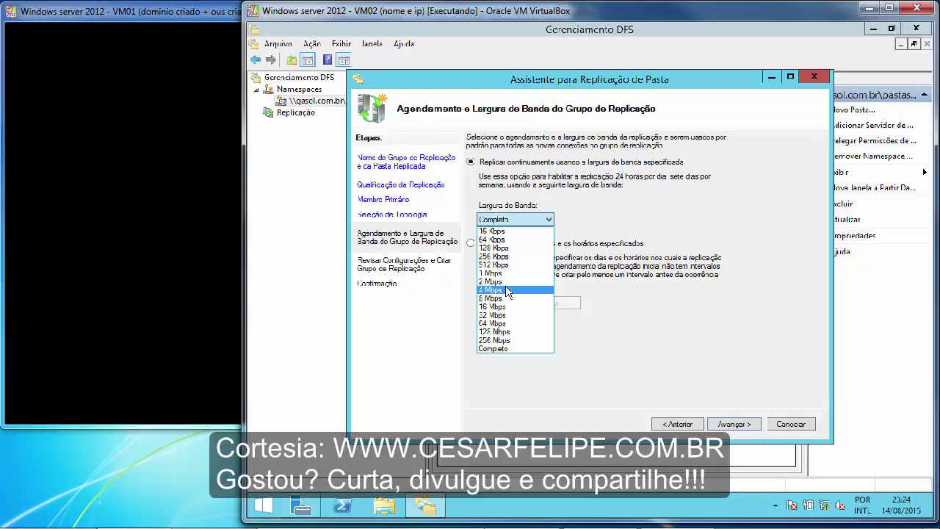
pyautogui.click(643, 216)
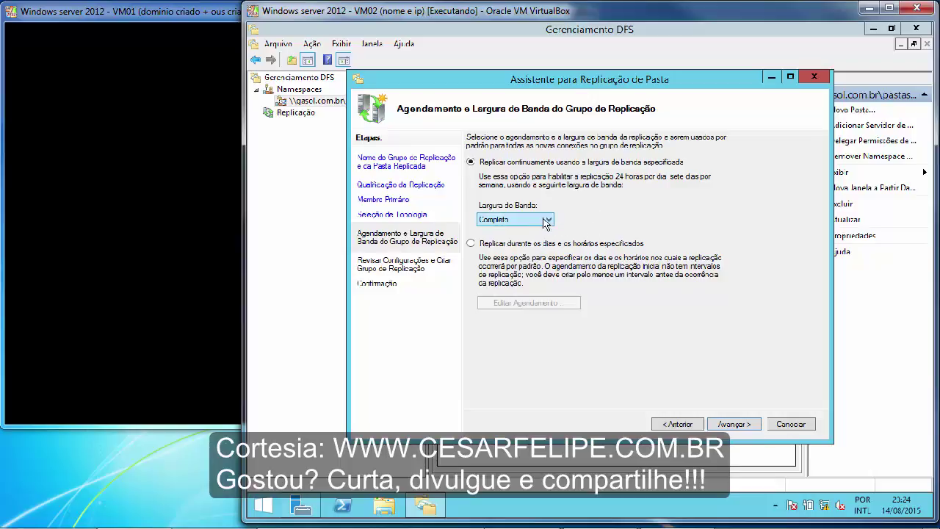
pyautogui.click(738, 426)
pyautogui.click(735, 425)
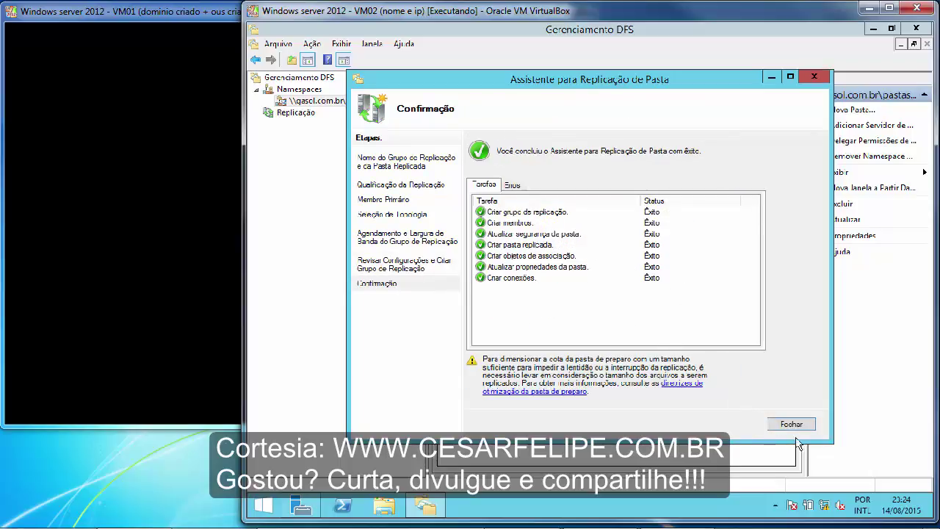
# Close the completed replication wizard and dismiss the replication delay notice.
pyautogui.click(790, 425)
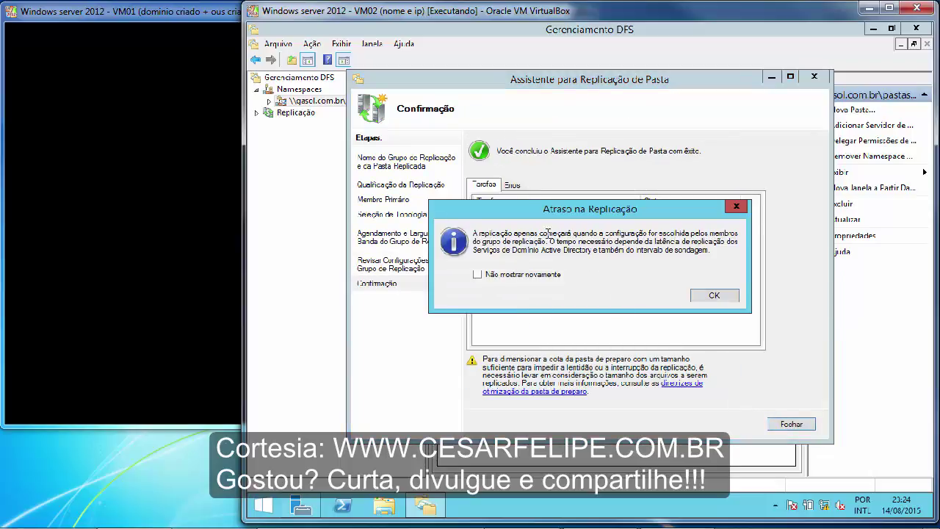
pyautogui.moveTo(505, 232); pyautogui.dragTo(663, 229)
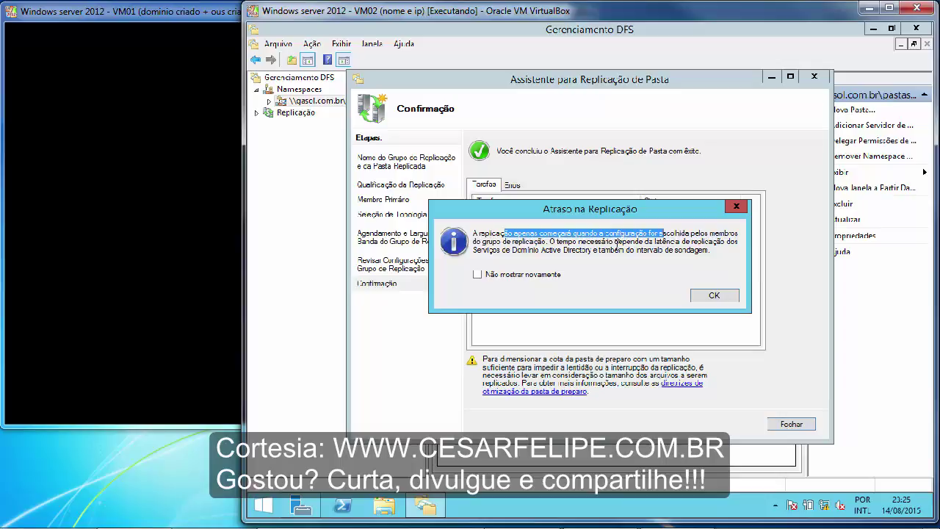
pyautogui.click(713, 296)
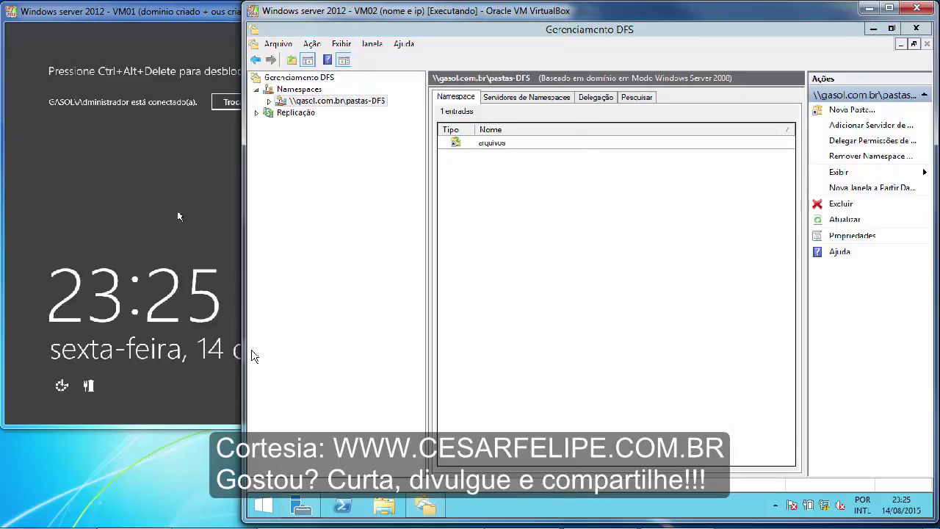
# On VM02, open DFS (Z:) and its empty dfs folder, then switch to VM03.
pyautogui.click(178, 213)
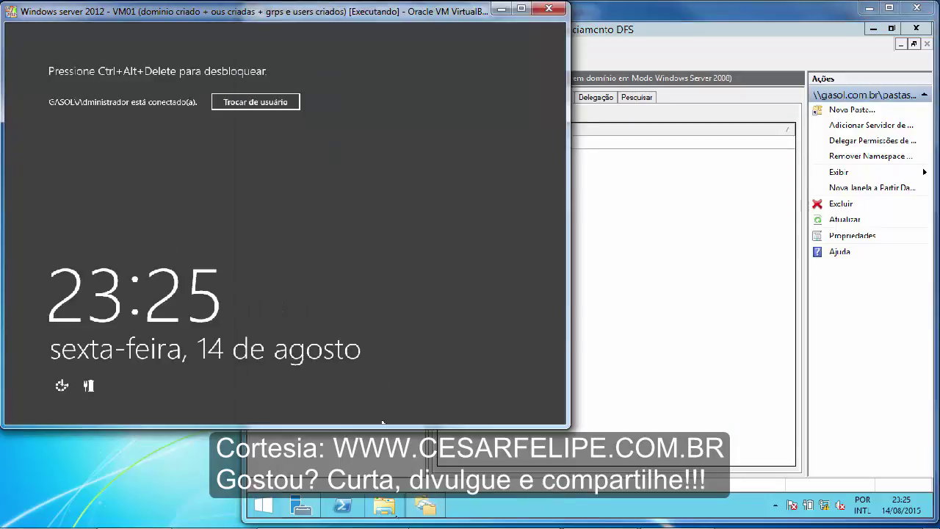
pyautogui.click(392, 510)
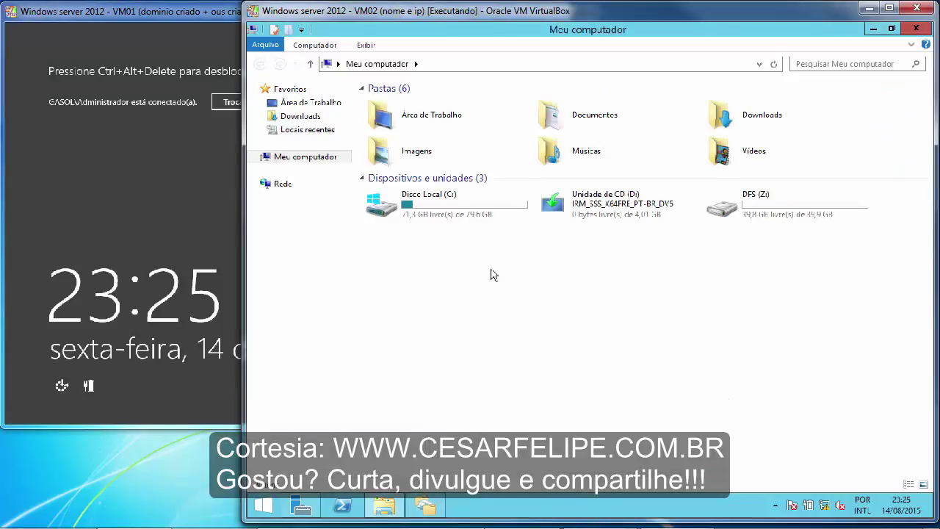
pyautogui.doubleClick(724, 210)
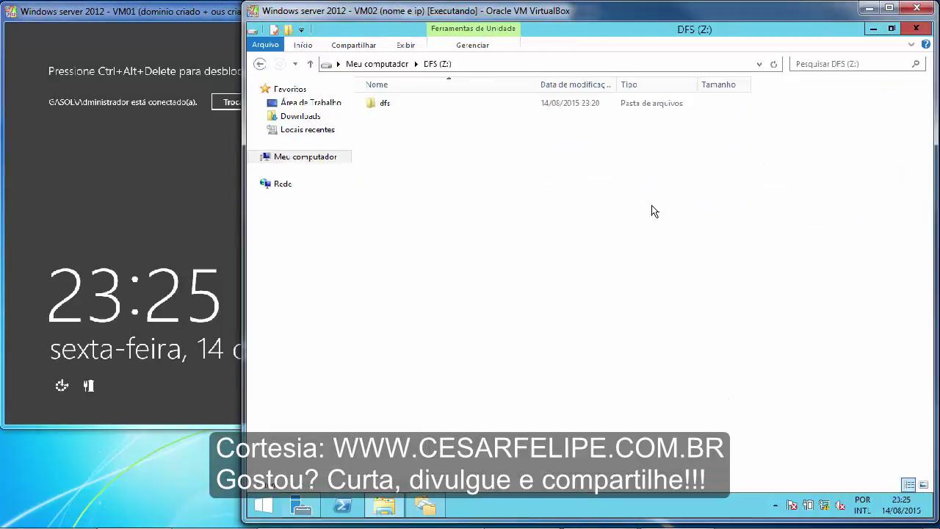
pyautogui.doubleClick(406, 107)
pyautogui.click(522, 526)
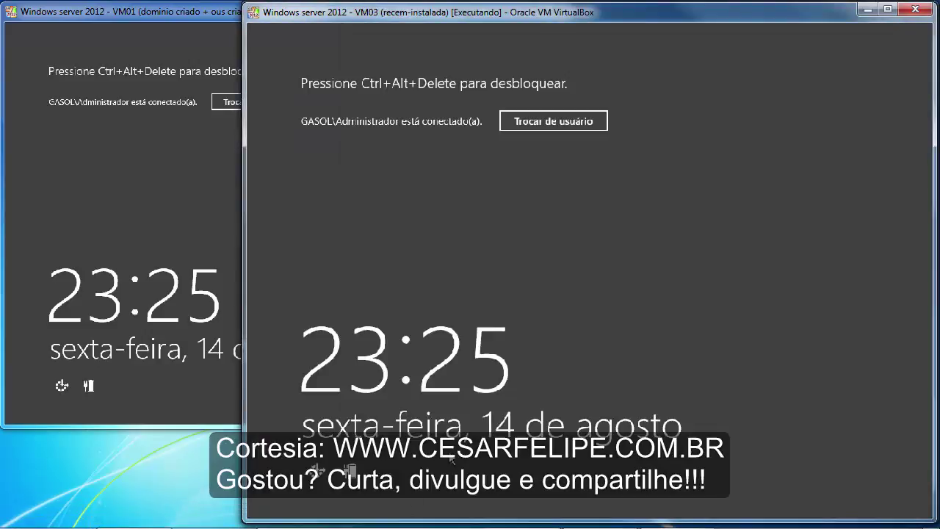
# Sign in to VM03 with the account password and open File Explorer.
pyautogui.hotkey('ctrl', 'alt', 'Delete')
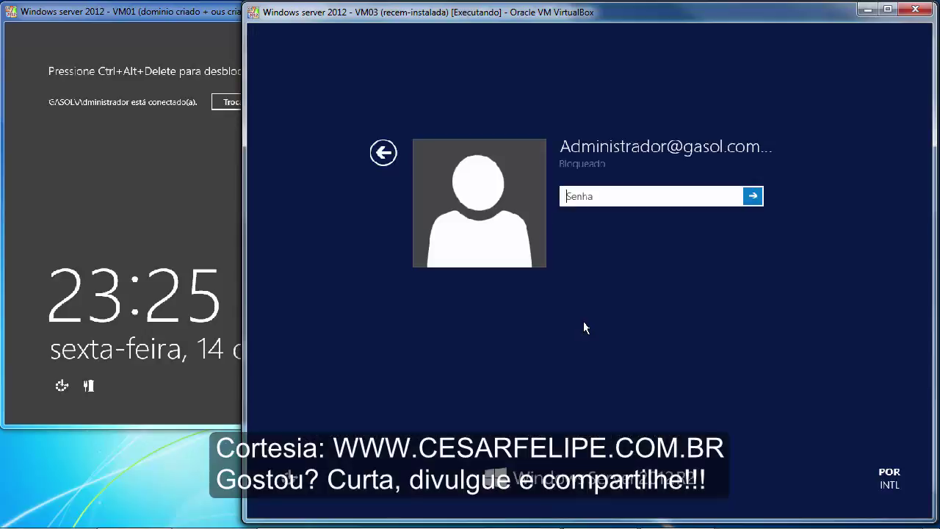
pyautogui.write('••••••••••')
pyautogui.press('Return')
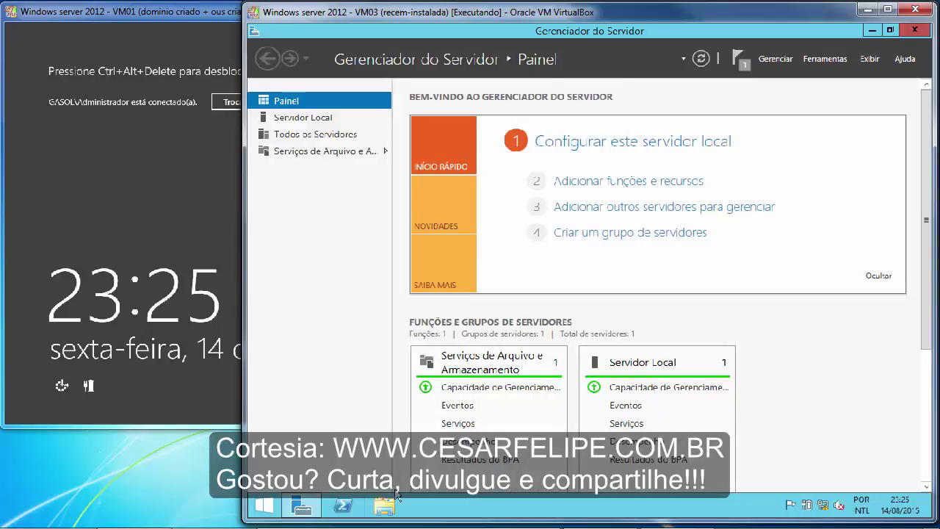
pyautogui.click(384, 506)
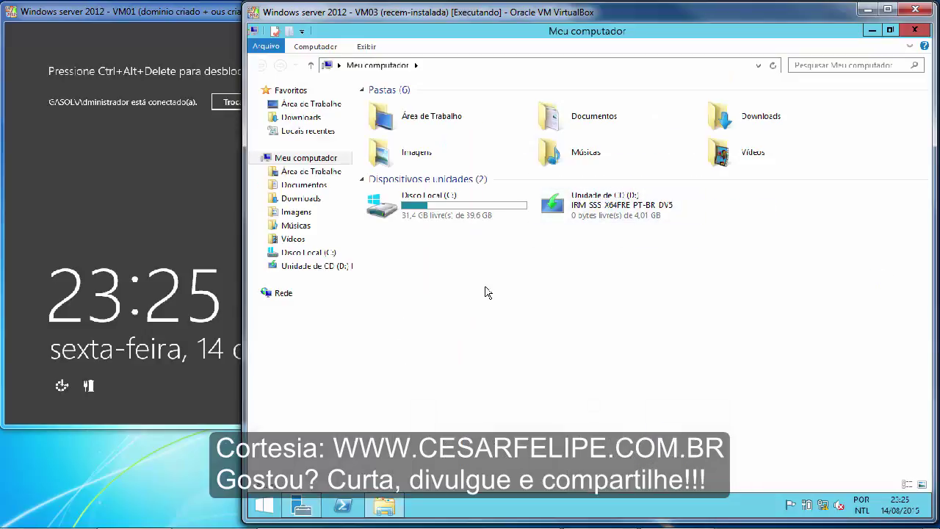
pyautogui.click(307, 252)
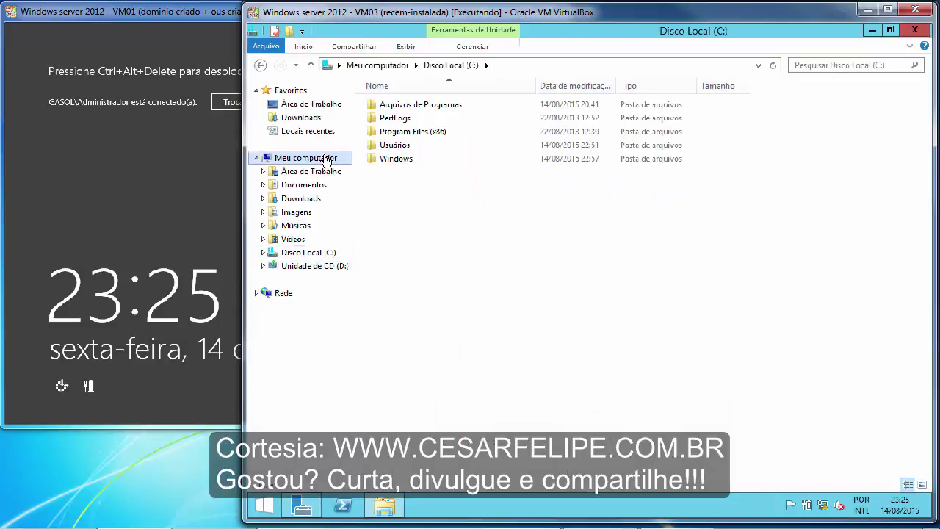
pyautogui.click(306, 157)
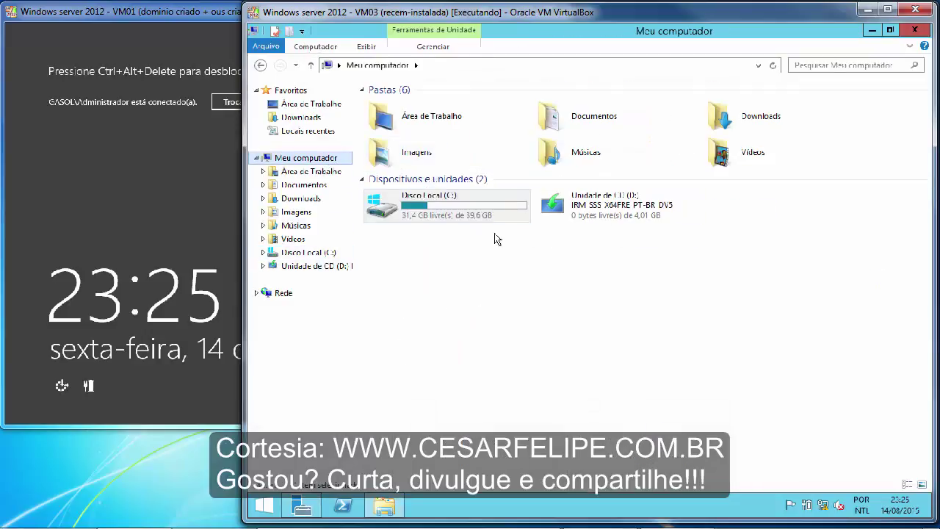
pyautogui.click(525, 511)
# Open the empty dfs folder through Run, then bring VM02 and VM01 forward.
pyautogui.press('super+r')
pyautogui.write('c:')
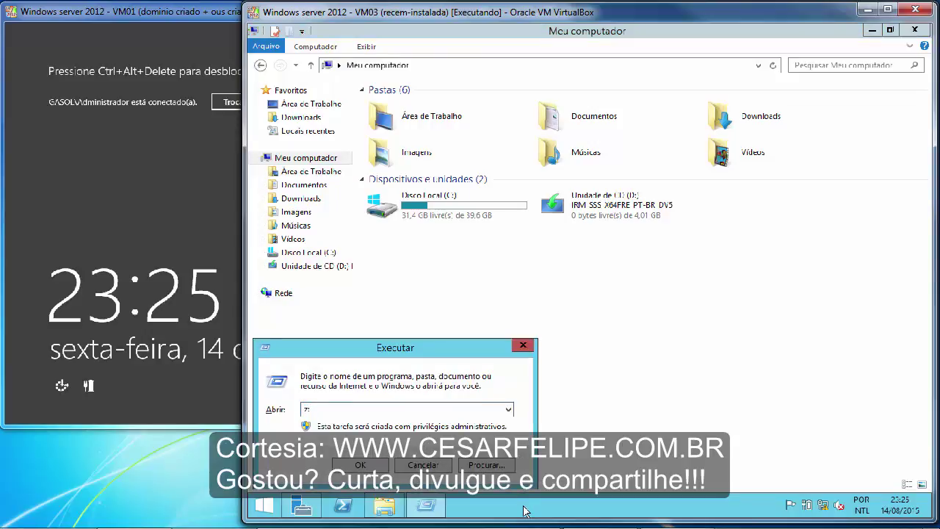
pyautogui.write('\\')
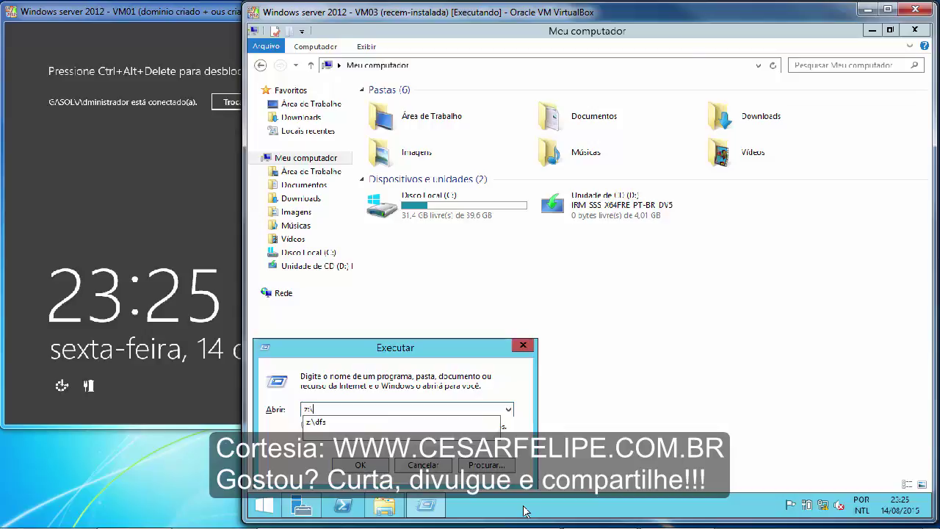
pyautogui.write('dfs')
pyautogui.press('Return')
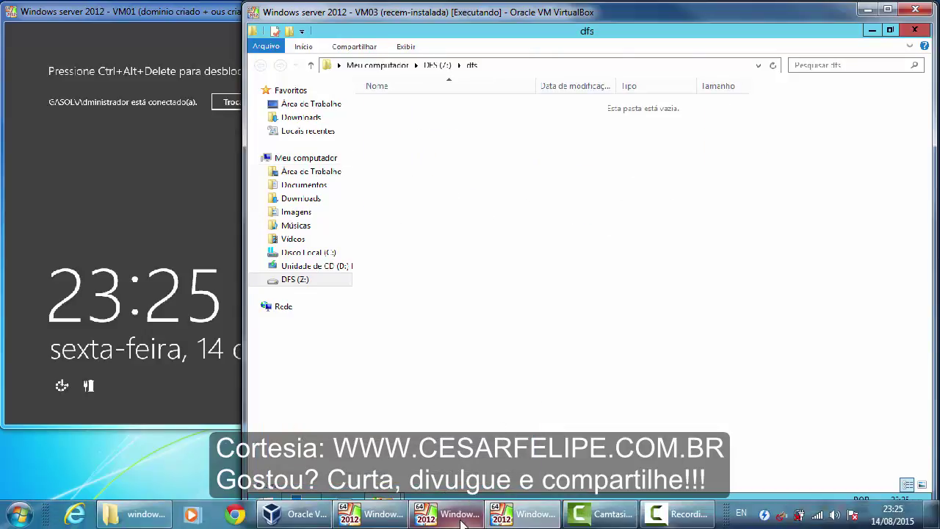
pyautogui.click(463, 522)
pyautogui.click(463, 521)
pyautogui.click(464, 521)
pyautogui.click(464, 520)
pyautogui.click(505, 520)
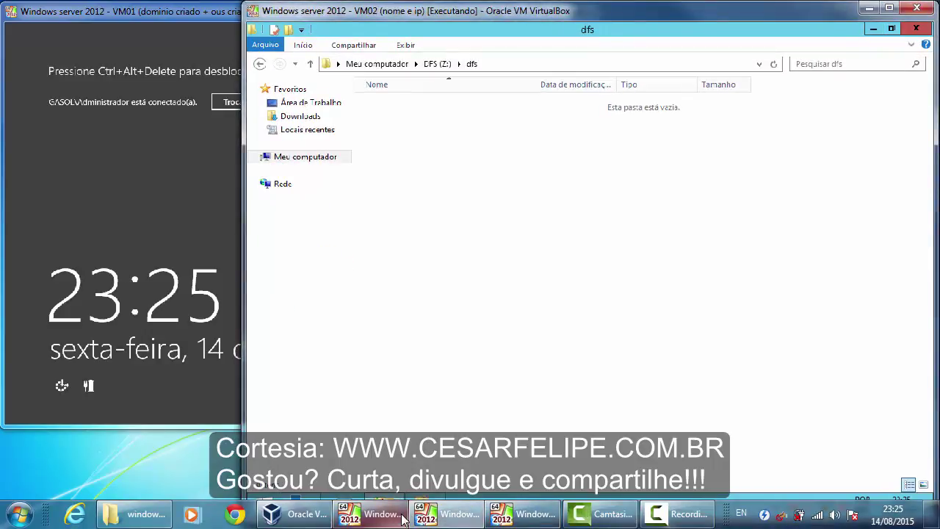
pyautogui.click(374, 518)
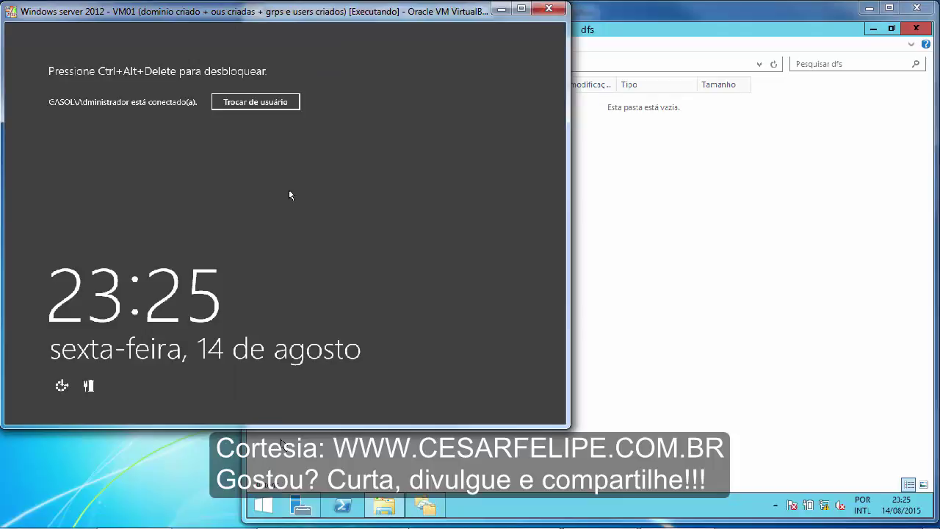
# Unlock VM01 with the account password and close Active Directory Users and Computers.
pyautogui.hotkey('ctrl', 'alt', 'Delete')
pyautogui.write('P')
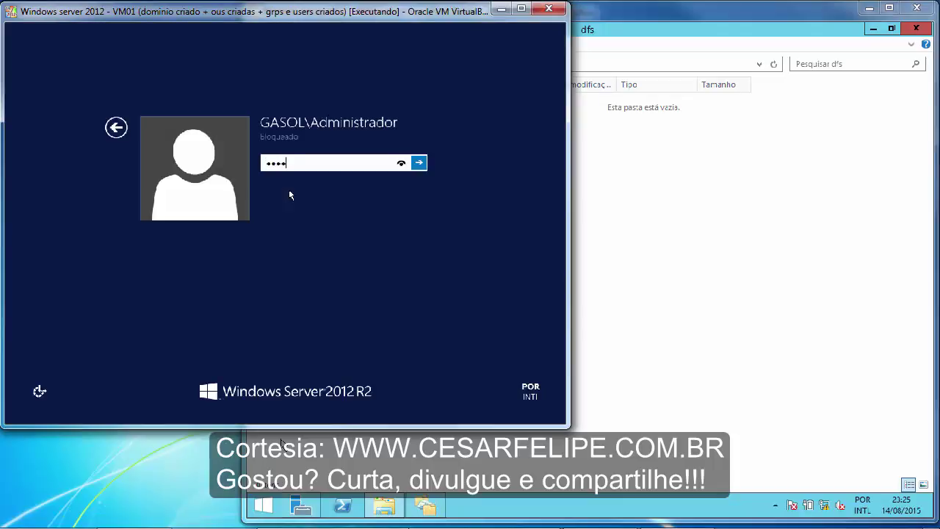
pyautogui.press('Return')
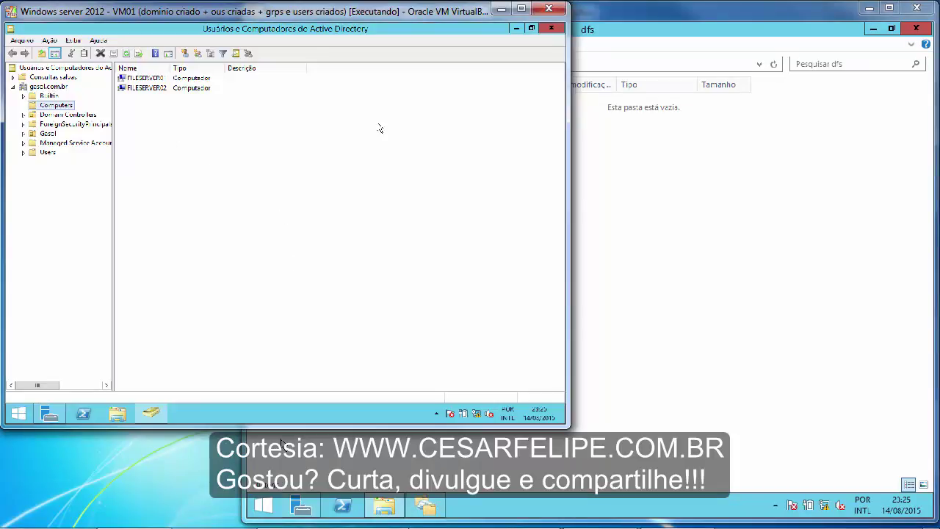
pyautogui.click(557, 29)
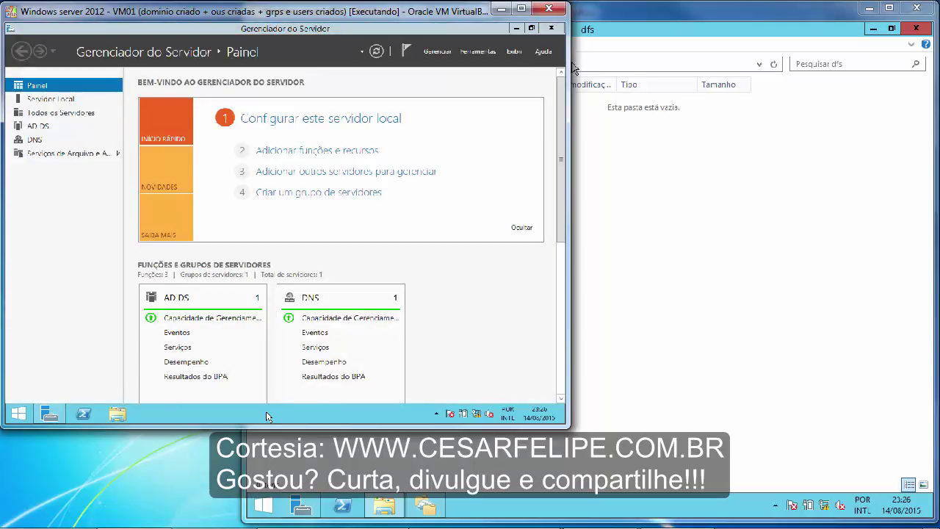
# Open \\gasol.com.br\pastas-dfs\arquivos through Run.
pyautogui.press('super+r')
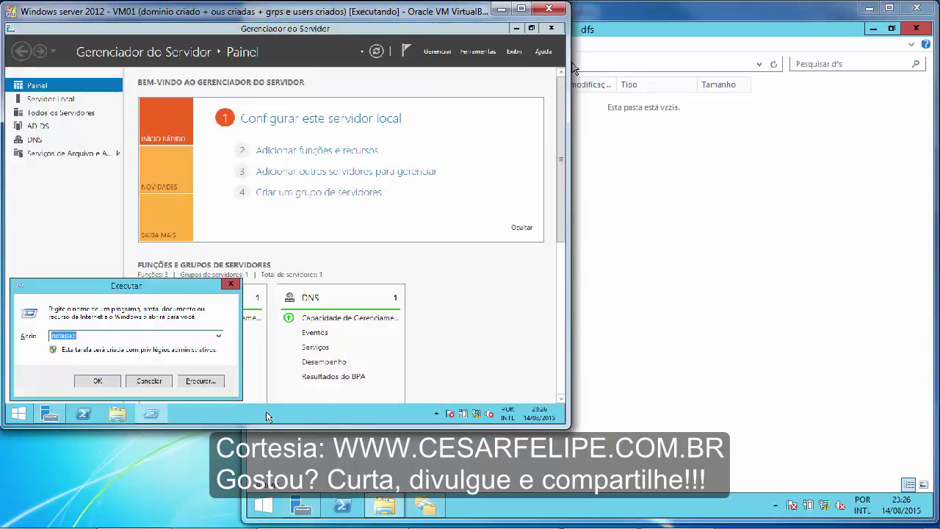
pyautogui.write('\\\\')
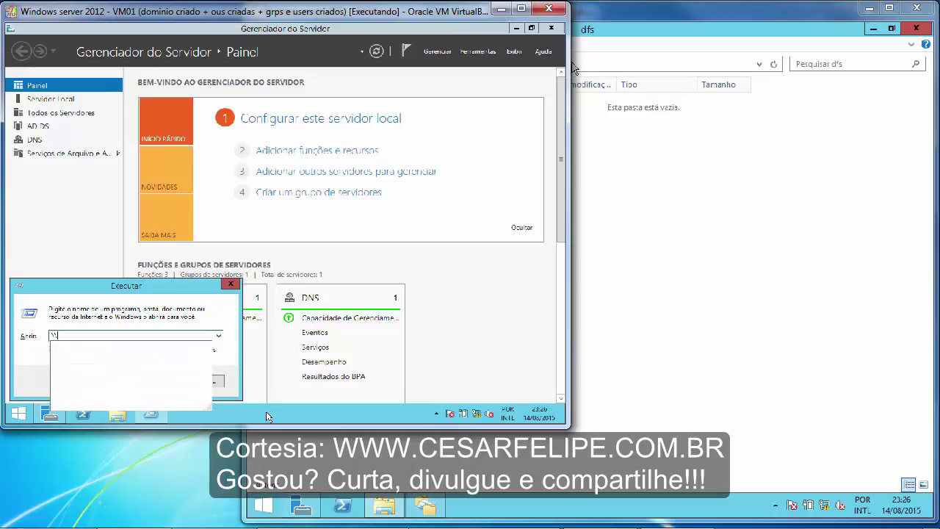
pyautogui.write('gasol')
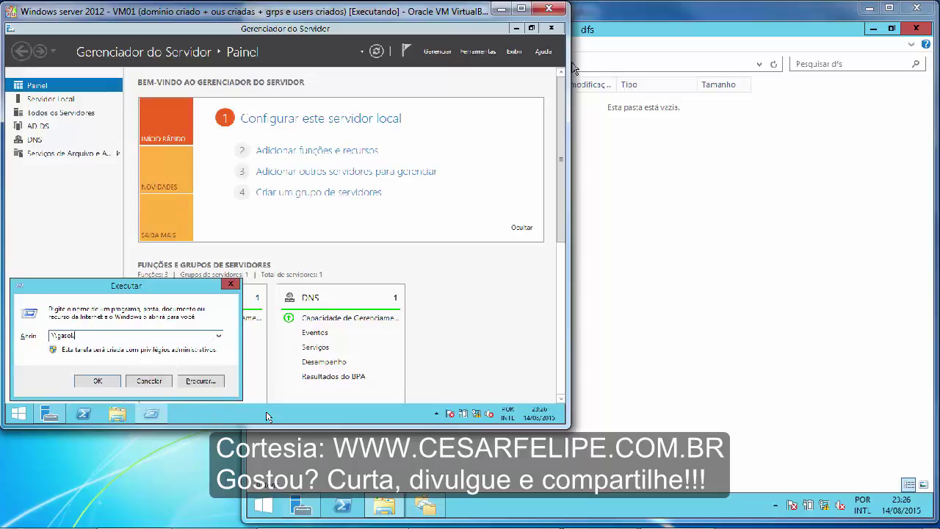
pyautogui.write('.com.br\\pastas-dfs\\arquivos')
pyautogui.press('Return')
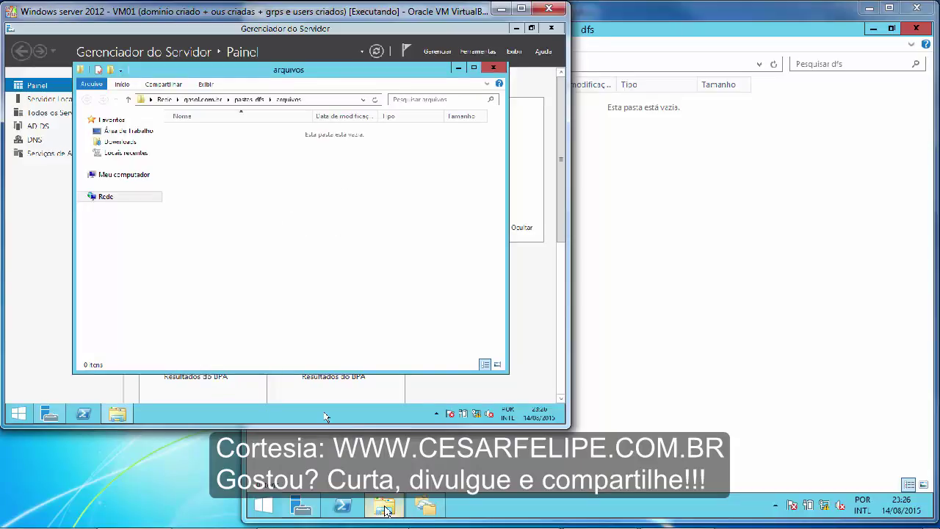
# Switch between the VM windows to bring VM01's empty arquivos Explorer window forward.
pyautogui.click(426, 507)
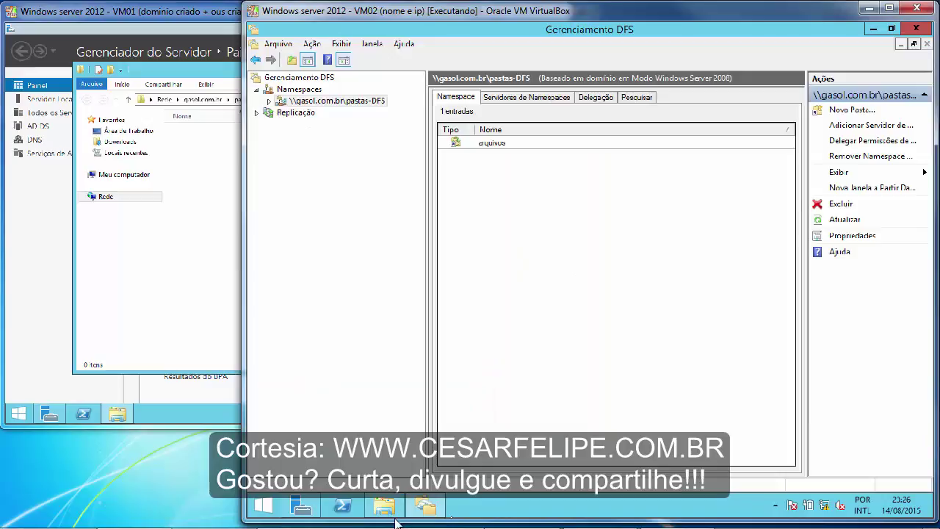
pyautogui.click(383, 506)
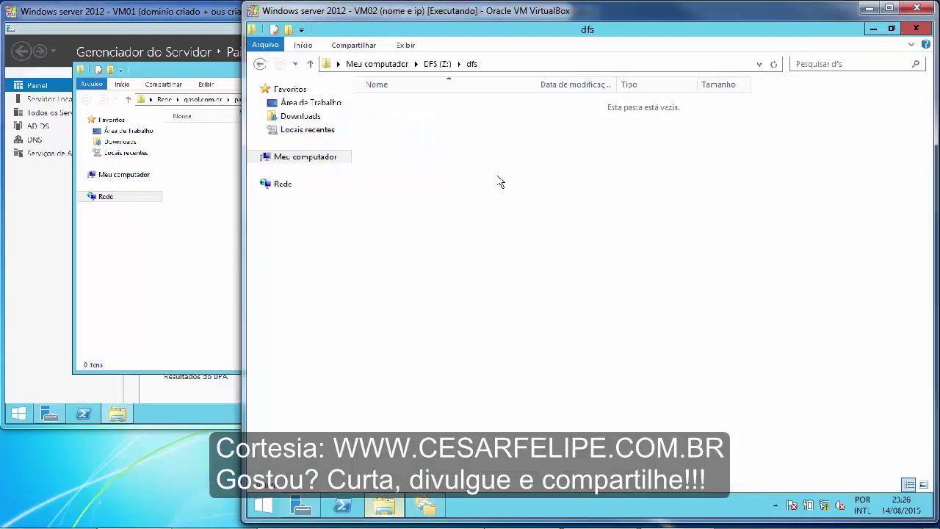
pyautogui.click(234, 170)
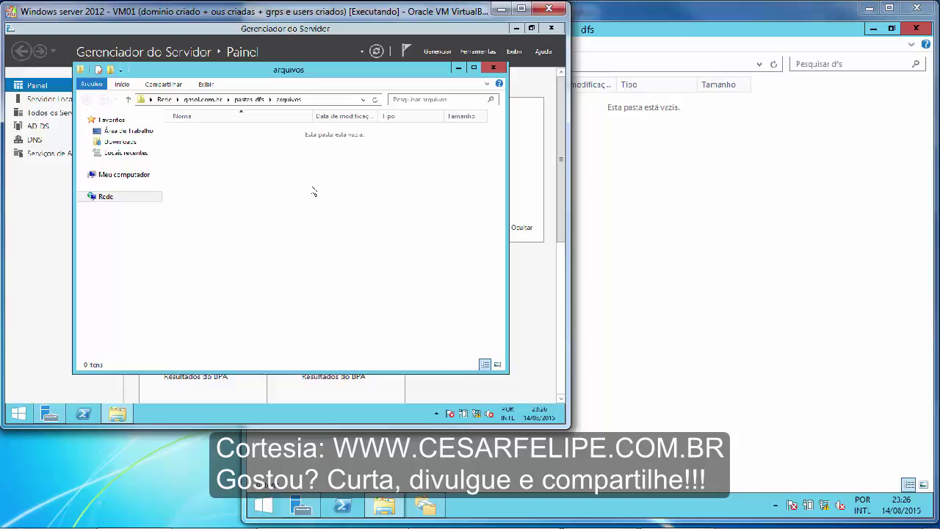
pyautogui.rightClick(314, 192)
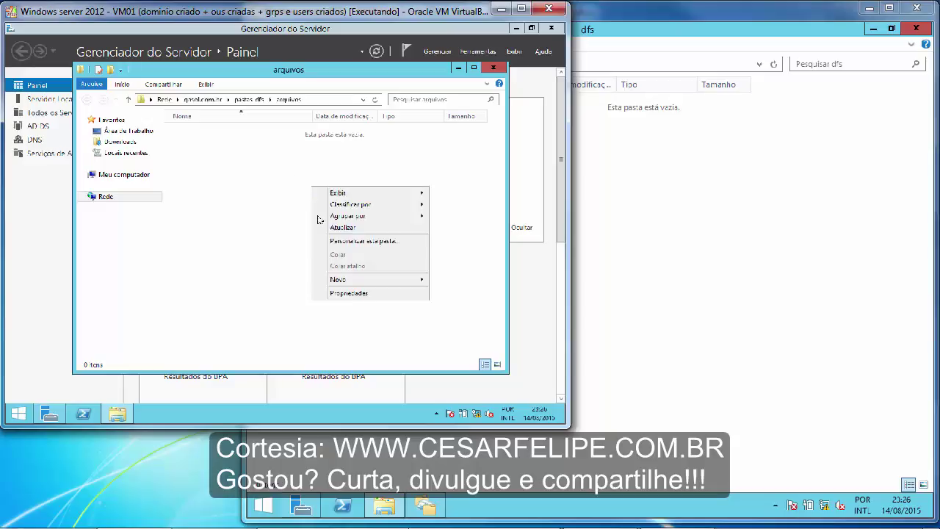
pyautogui.click(355, 293)
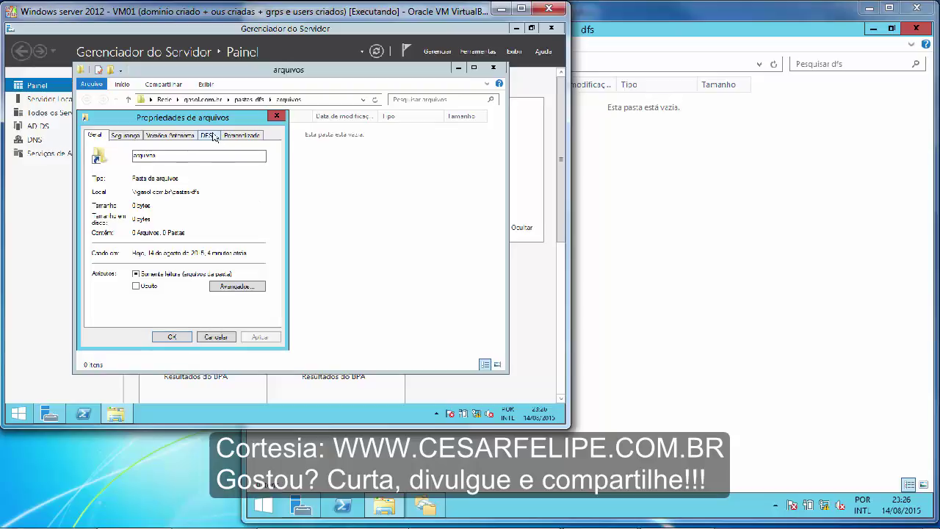
pyautogui.click(208, 135)
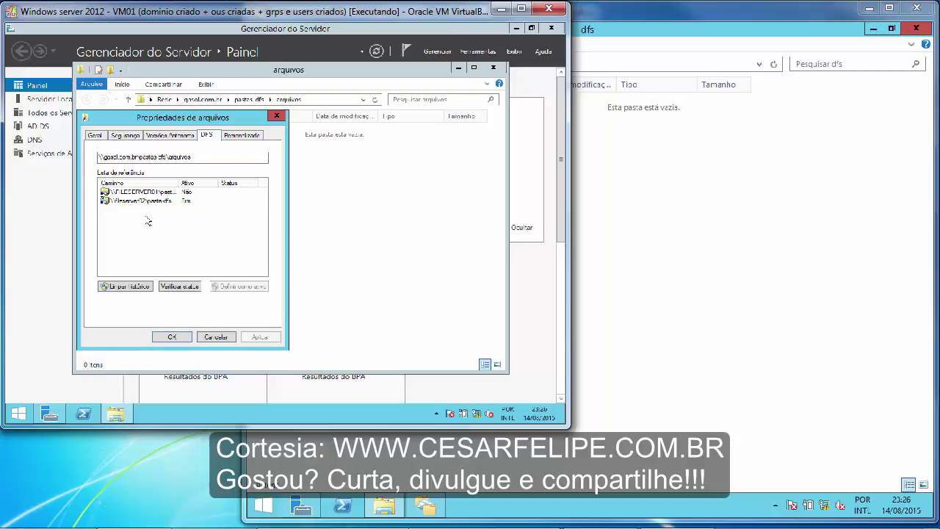
pyautogui.click(129, 201)
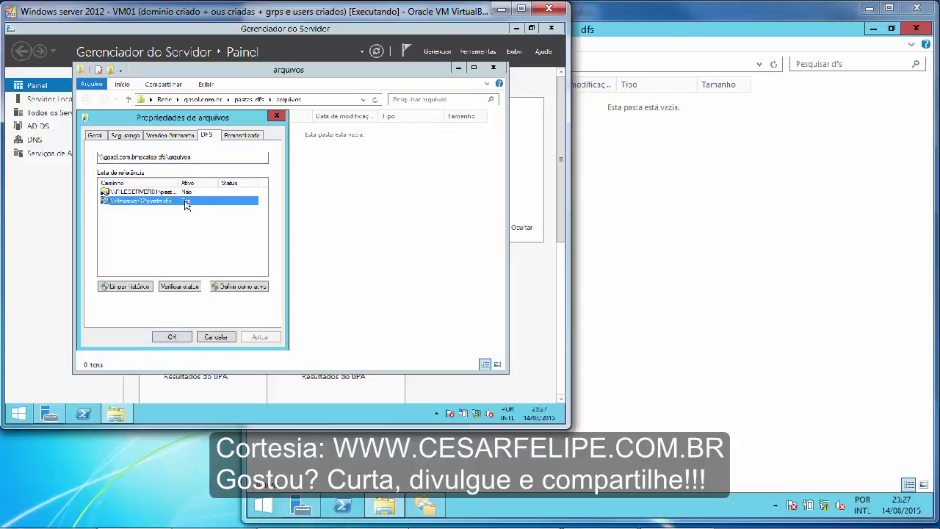
pyautogui.click(216, 337)
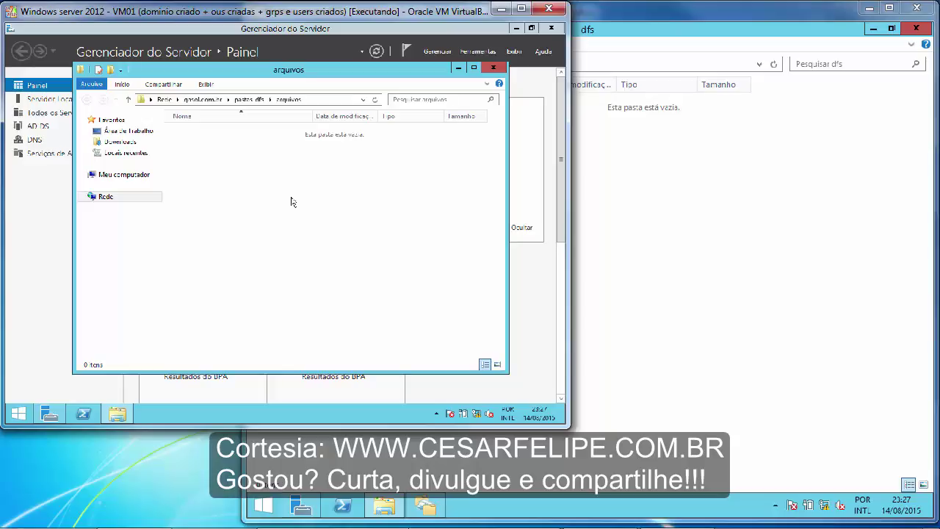
# Create a new folder named gerencia inside the arquivos folder.
pyautogui.rightClick(292, 197)
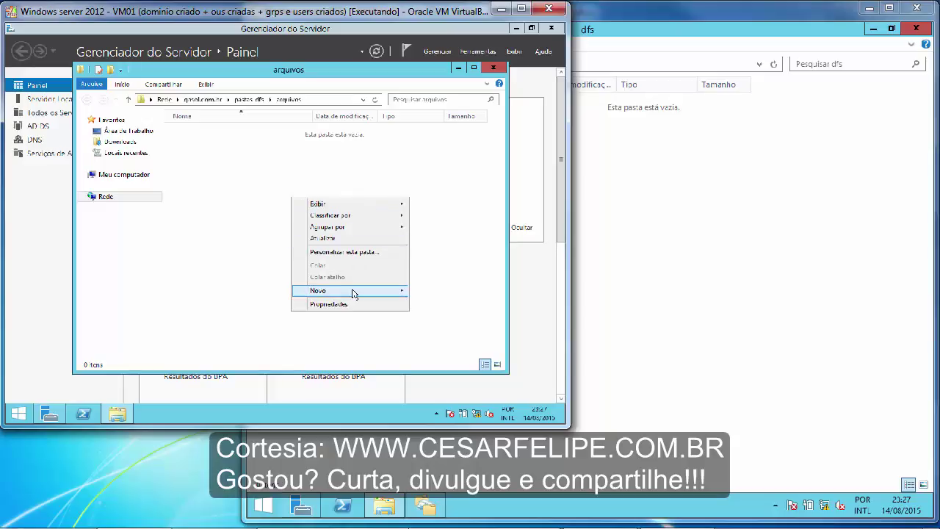
pyautogui.moveTo(352, 294)
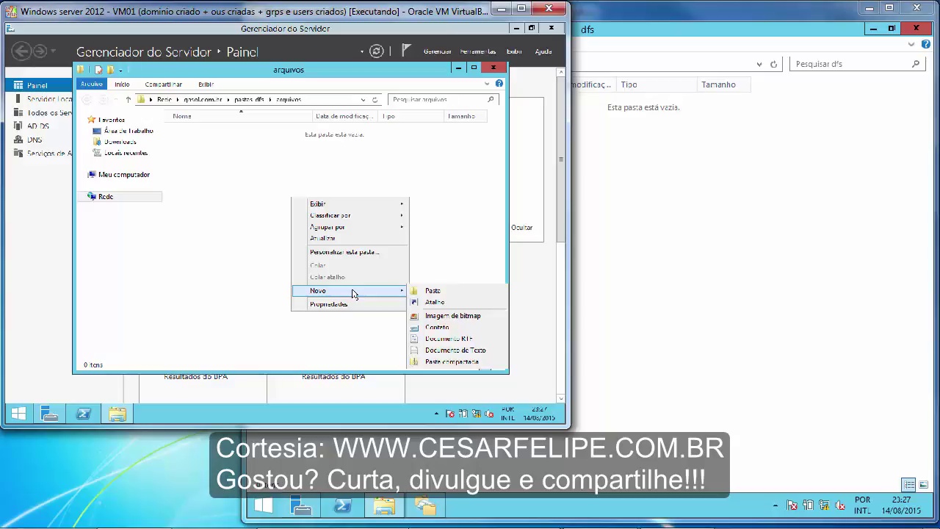
pyautogui.click(434, 292)
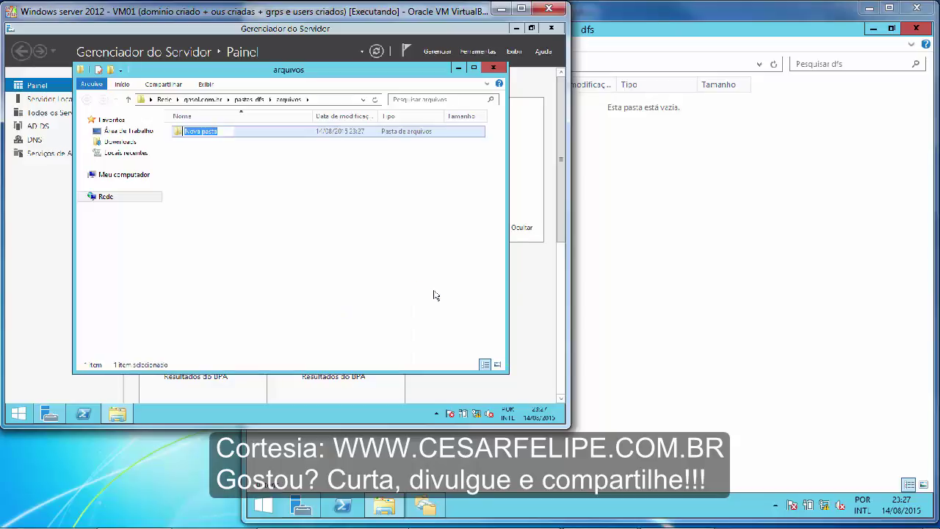
pyautogui.write('gerecnai')
pyautogui.press('BackSpace')
pyautogui.press('BackSpace')
pyautogui.press('BackSpace')
pyautogui.press('BackSpace')
pyautogui.write('ncia')
pyautogui.press('Return')
# Add two more folders, financeiro and bombas, alongside gerencia.
pyautogui.rightClick(409, 250)
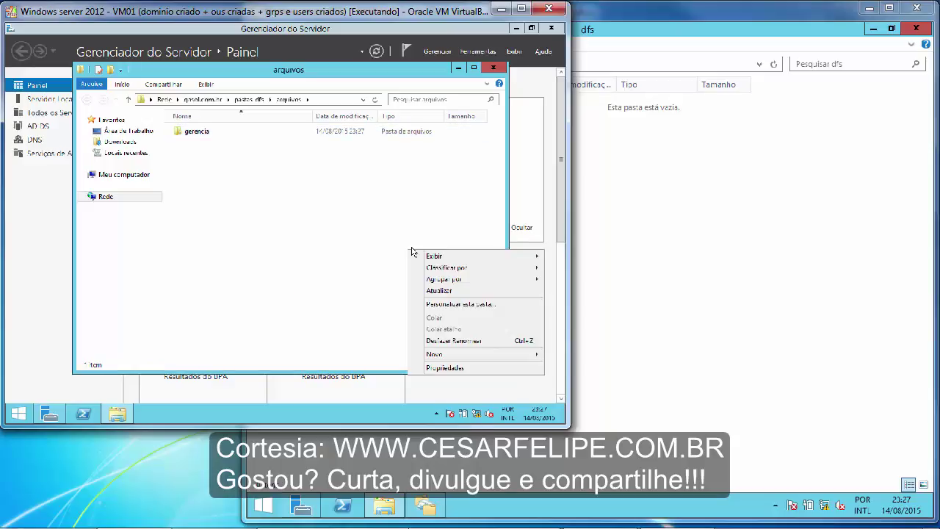
pyautogui.moveTo(459, 358)
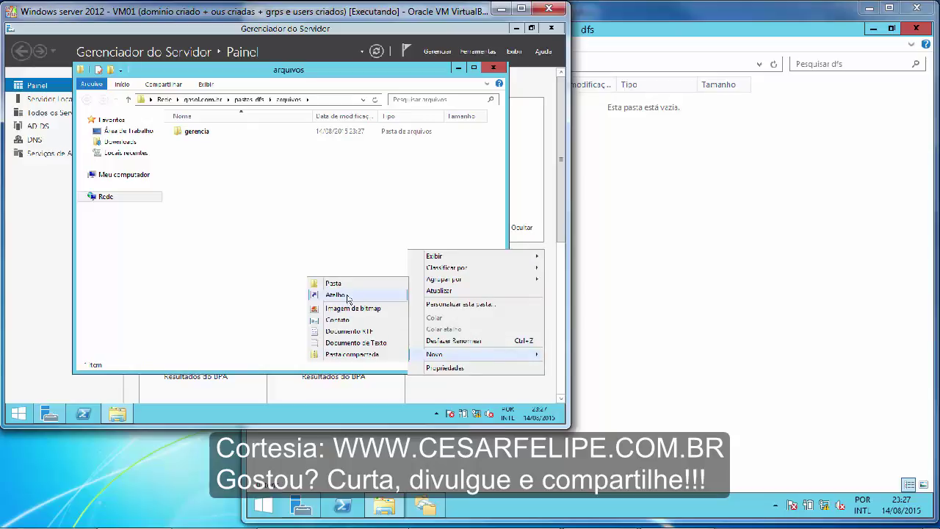
pyautogui.click(347, 286)
pyautogui.write('financeiro')
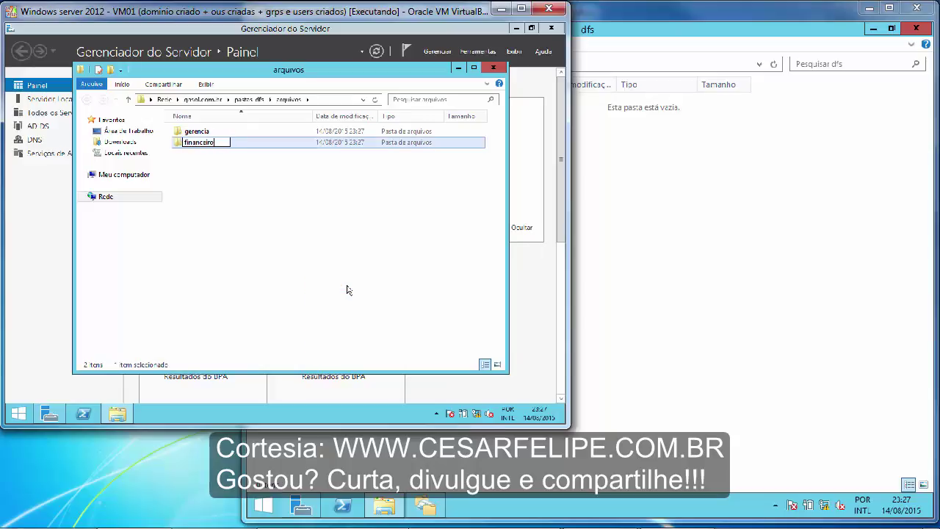
pyautogui.press('Return')
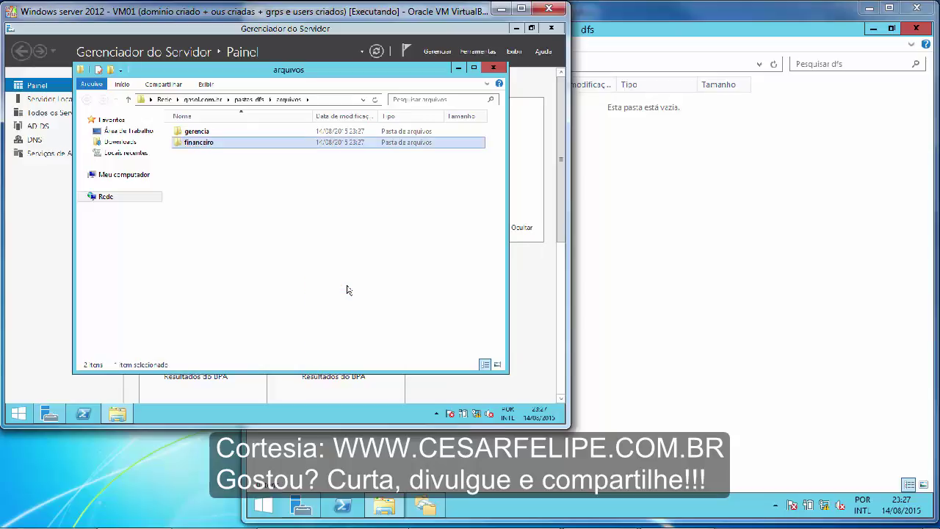
pyautogui.rightClick(279, 219)
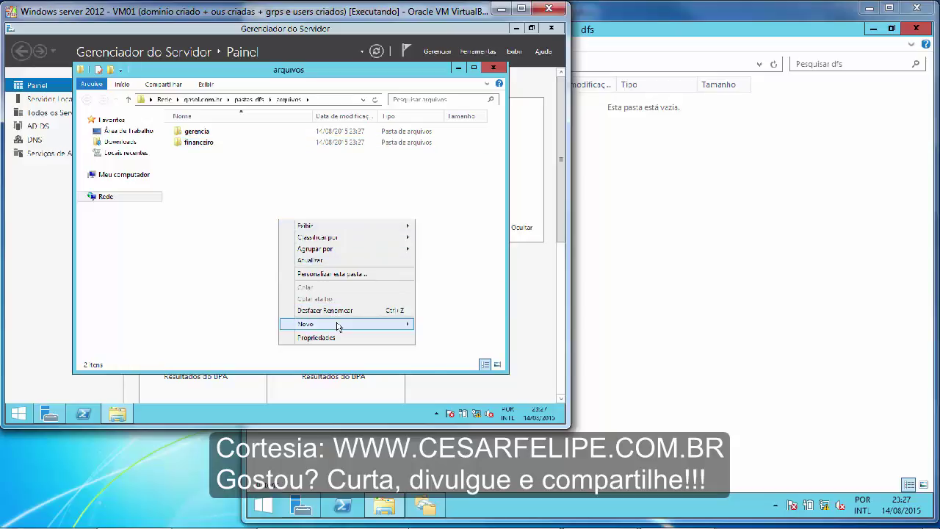
pyautogui.moveTo(339, 326)
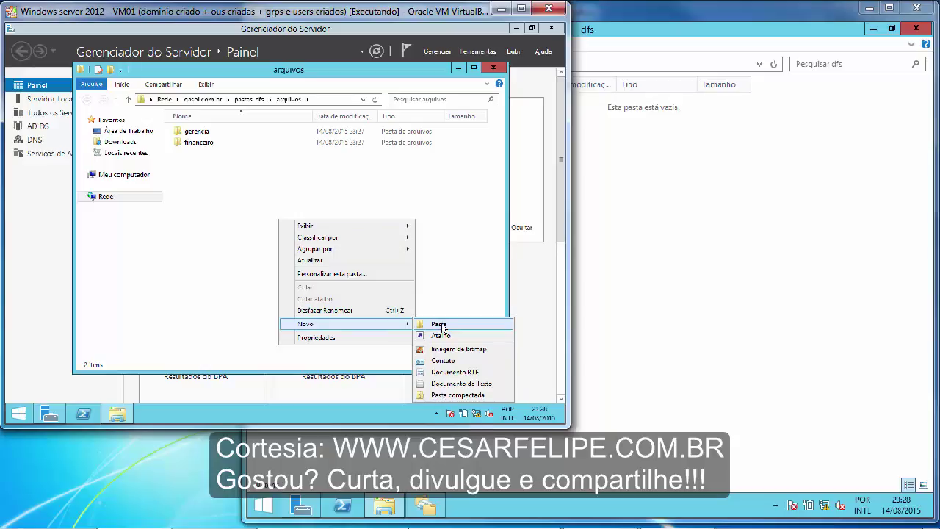
pyautogui.click(442, 326)
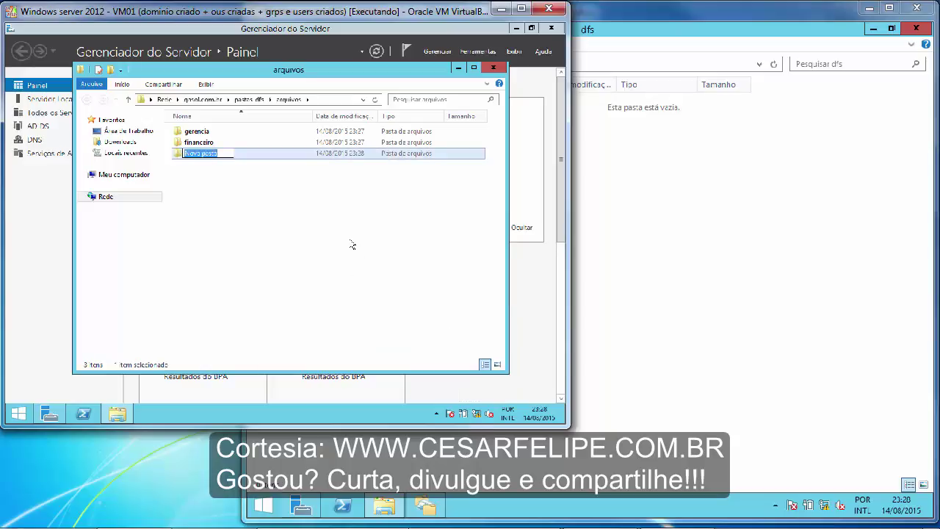
pyautogui.write('bombas')
pyautogui.press('Return')
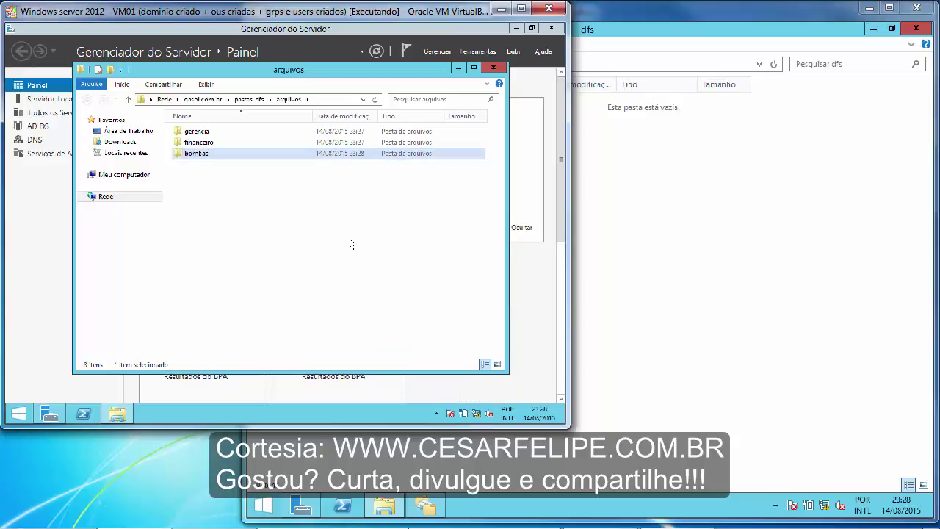
pyautogui.click(352, 245)
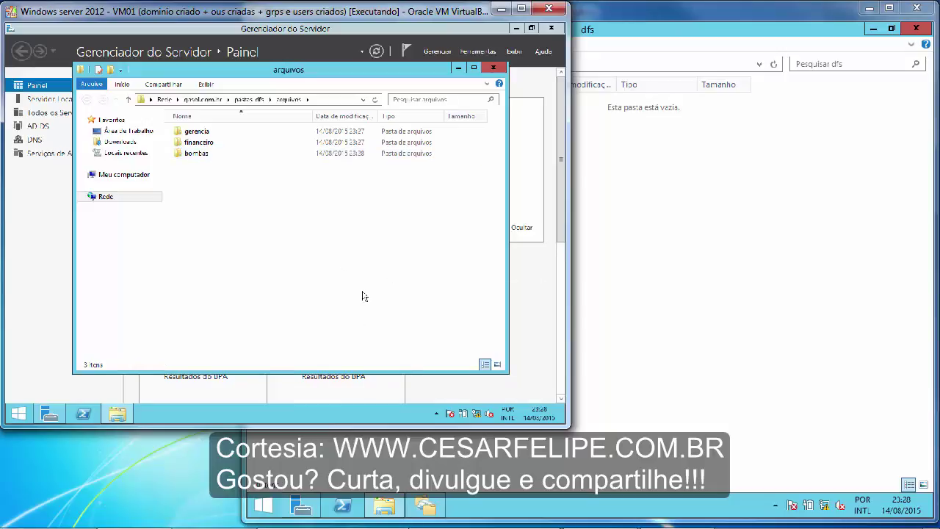
# On VM02, show the Z:\dfs folder and refresh its contents.
pyautogui.click(385, 507)
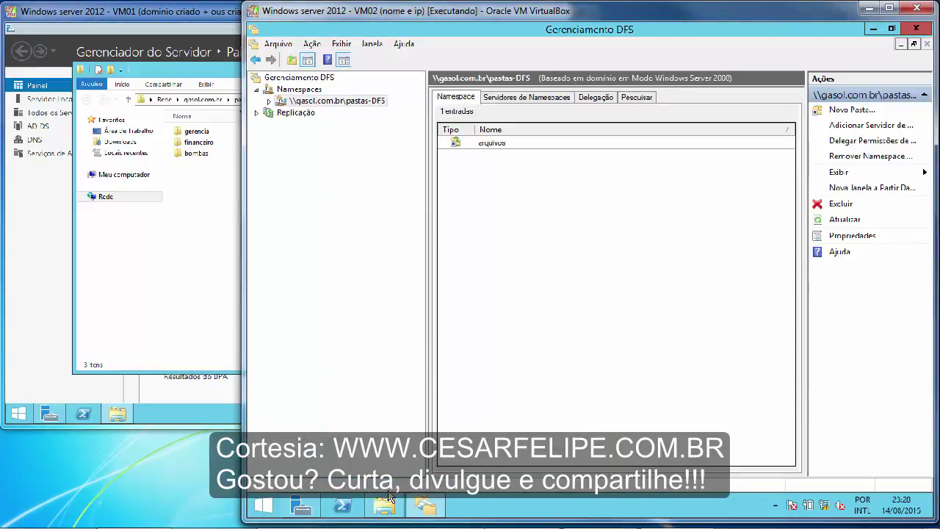
pyautogui.click(389, 505)
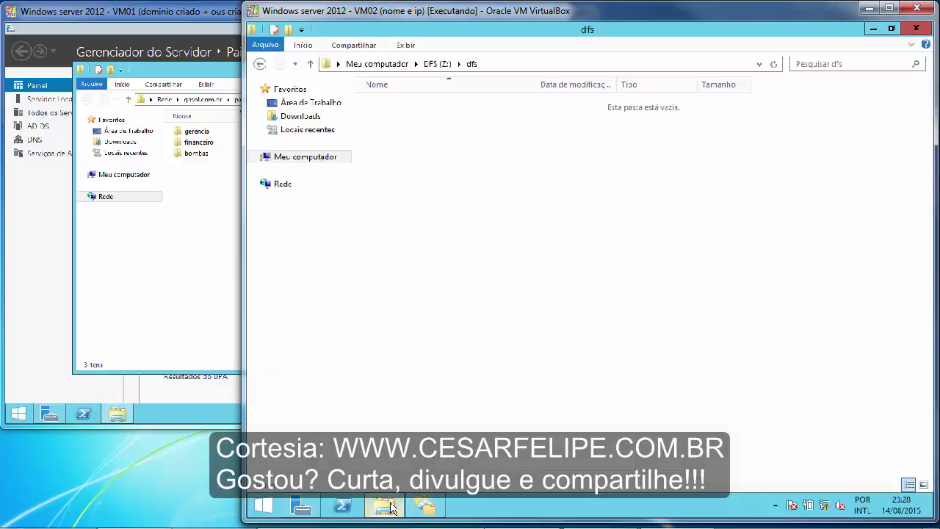
pyautogui.rightClick(490, 222)
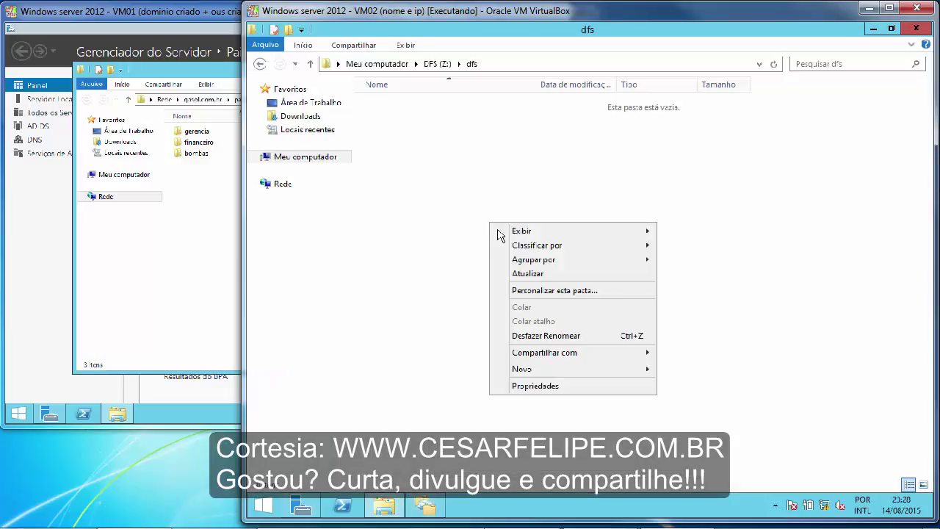
pyautogui.click(528, 277)
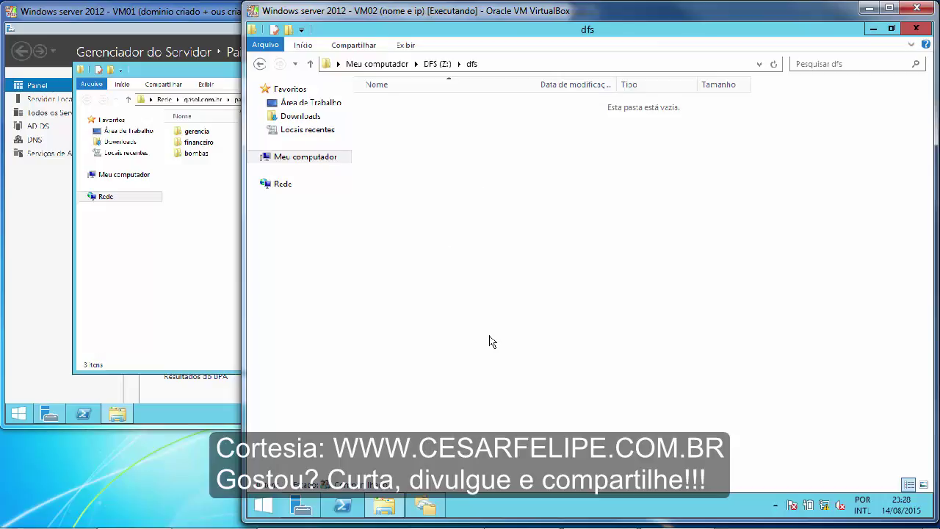
# Glance at VM03, then refresh Z:\dfs on VM02 again to confirm it's still empty.
pyautogui.moveTo(465, 517)
pyautogui.click(541, 517)
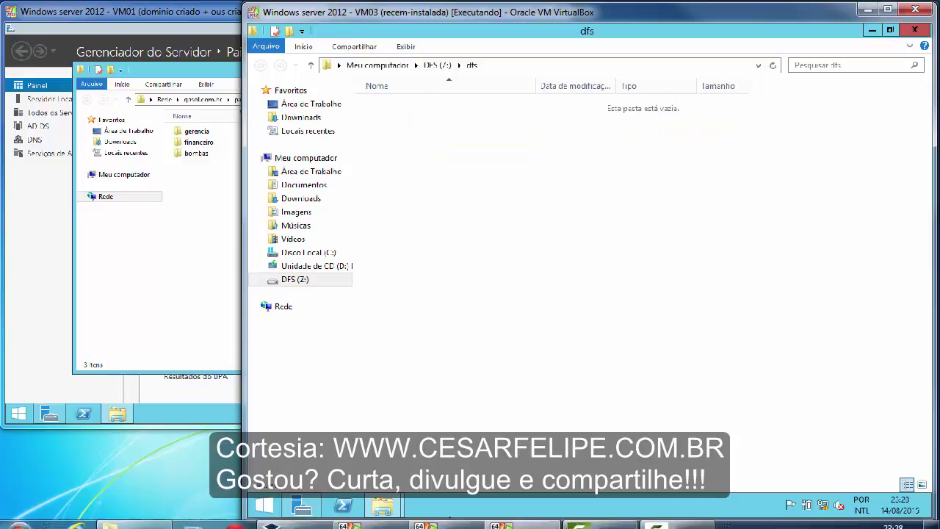
pyautogui.click(459, 517)
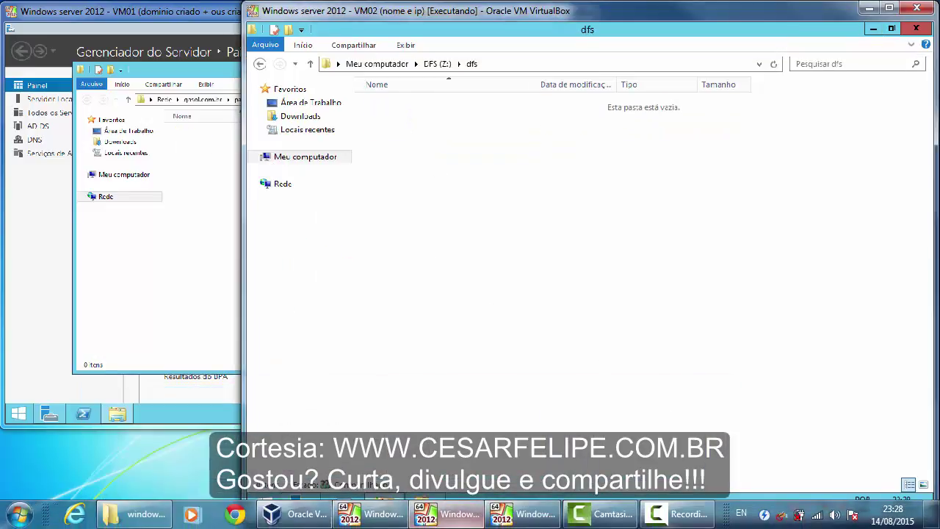
pyautogui.rightClick(484, 271)
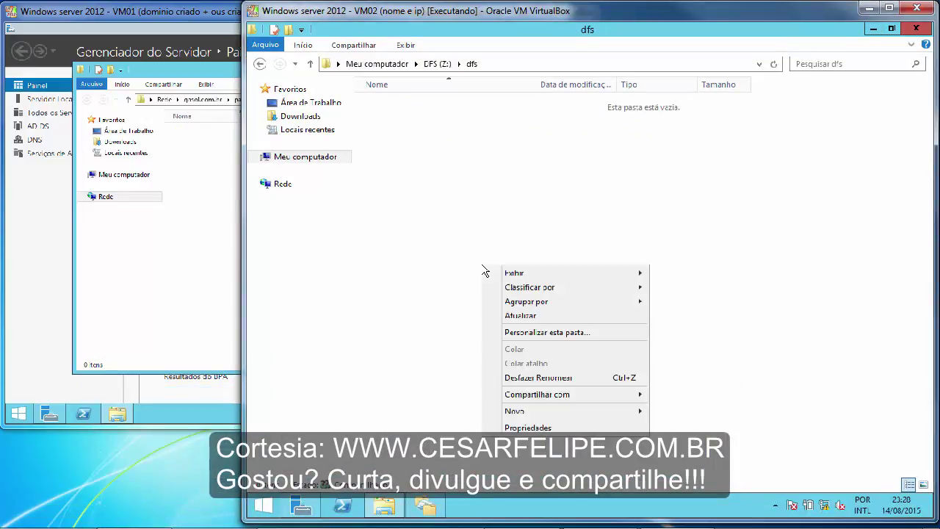
pyautogui.click(525, 315)
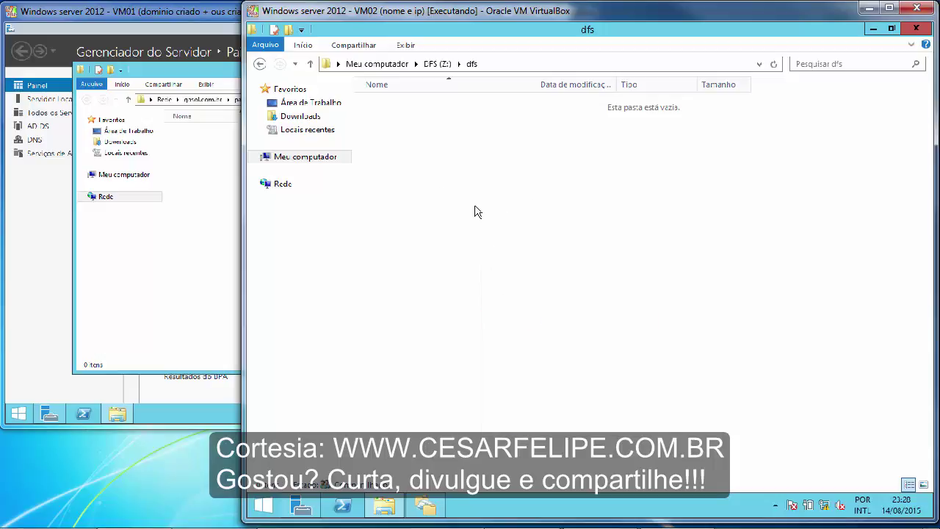